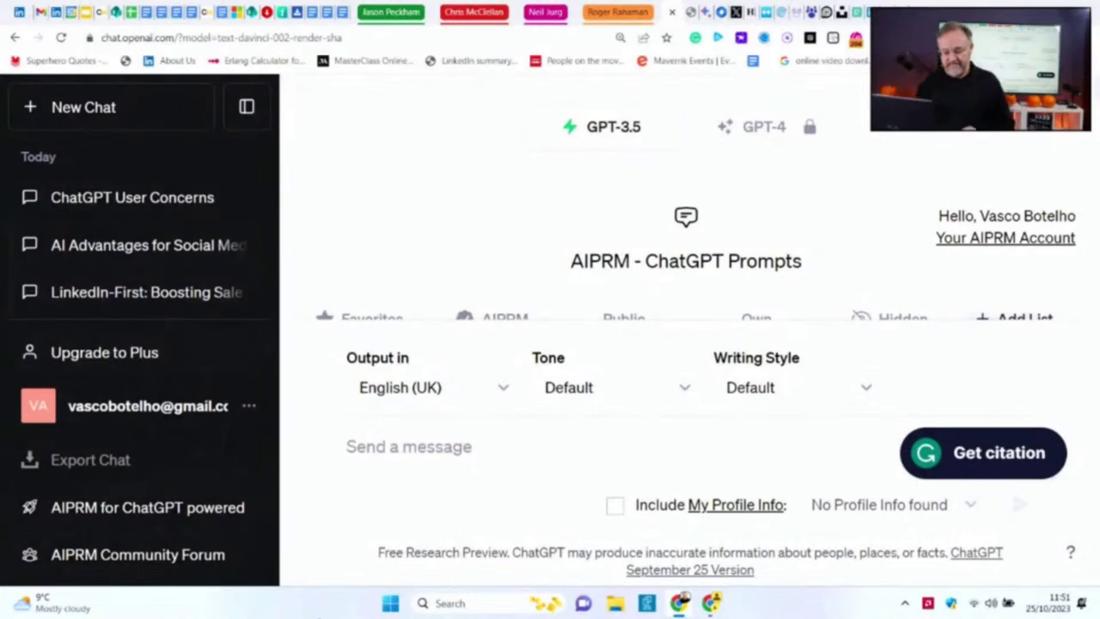
Step: Send the prompt "write a post for LinkedIn about the advantages of using ChatGPT to write a post"
text(write )
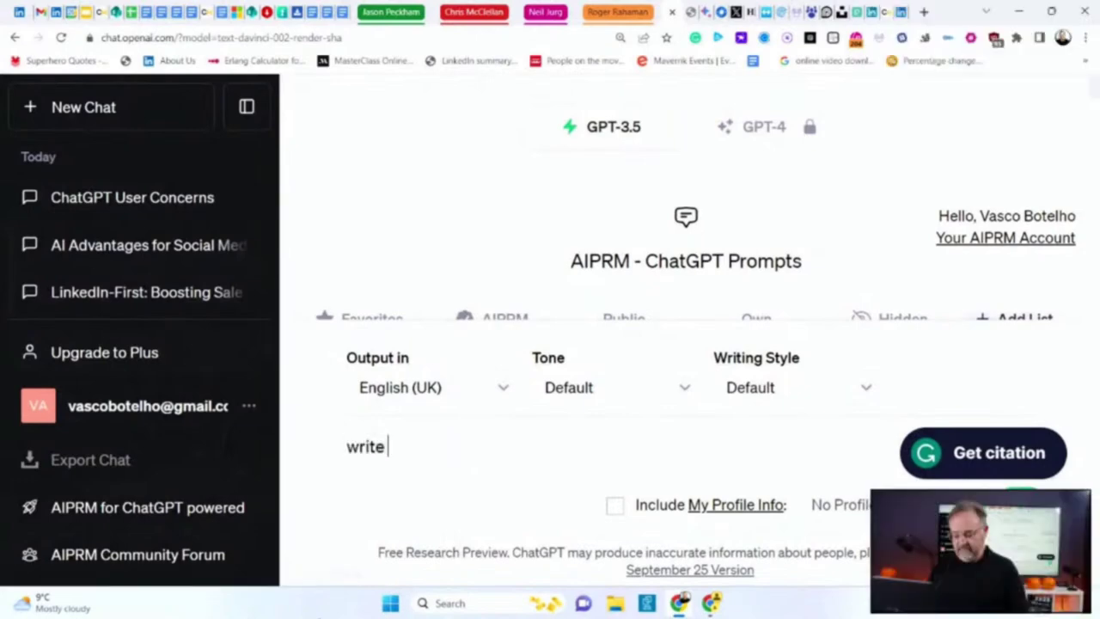
text(a post)
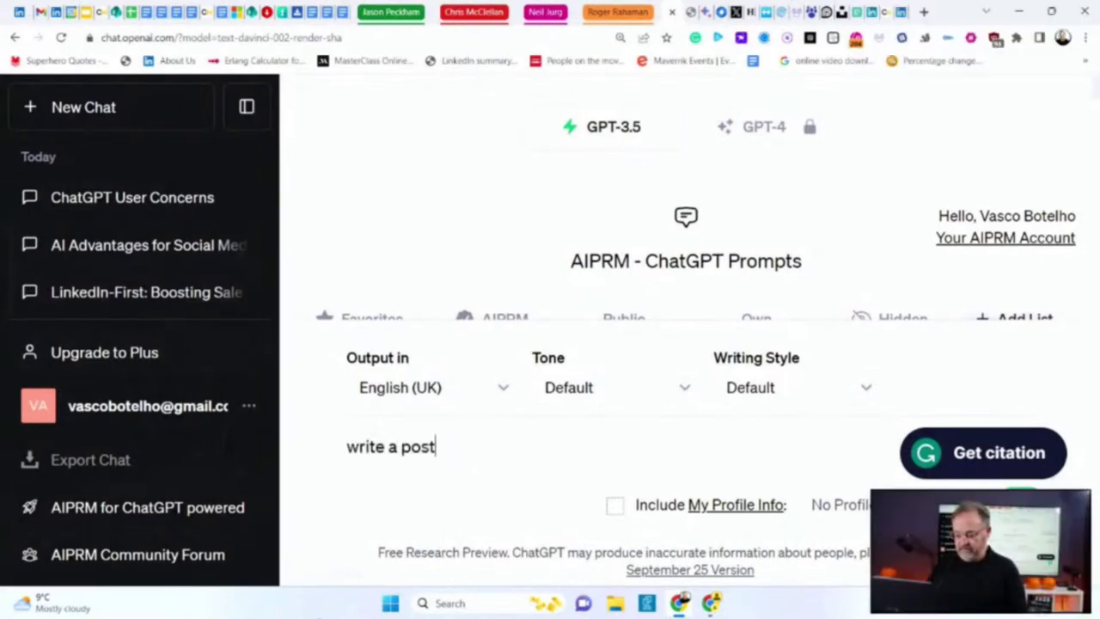
text( for L)
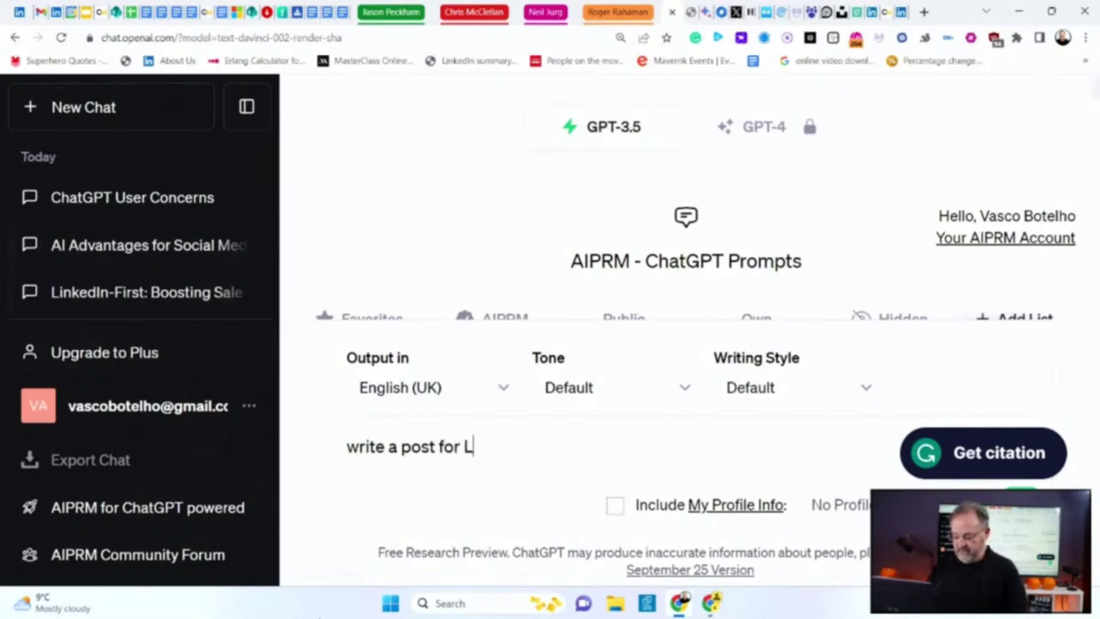
text(inkedIn about )
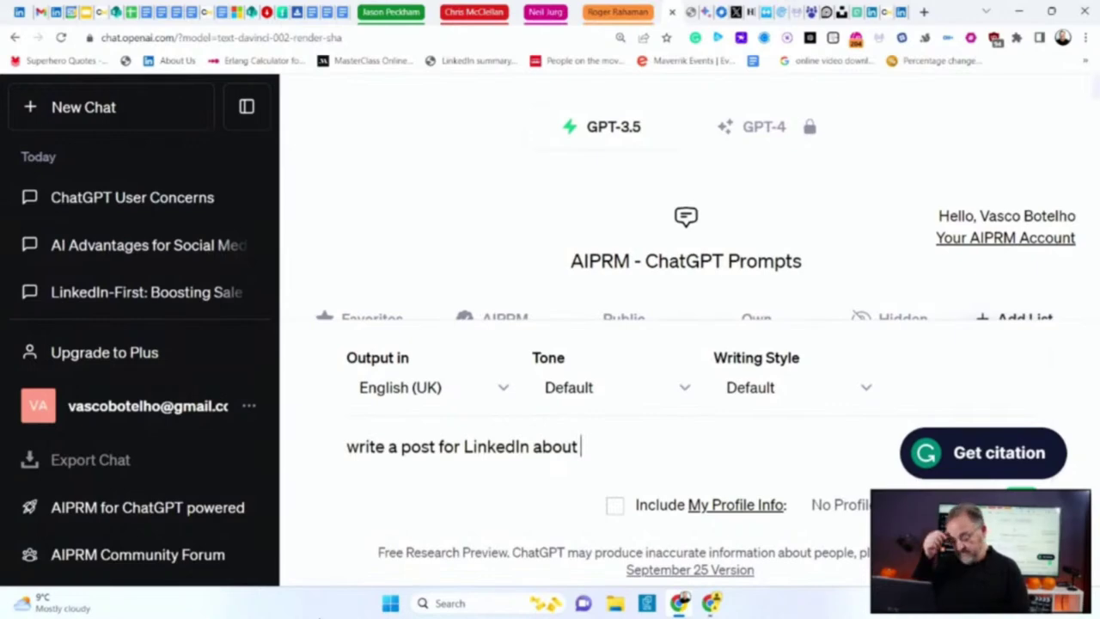
text(the ad)
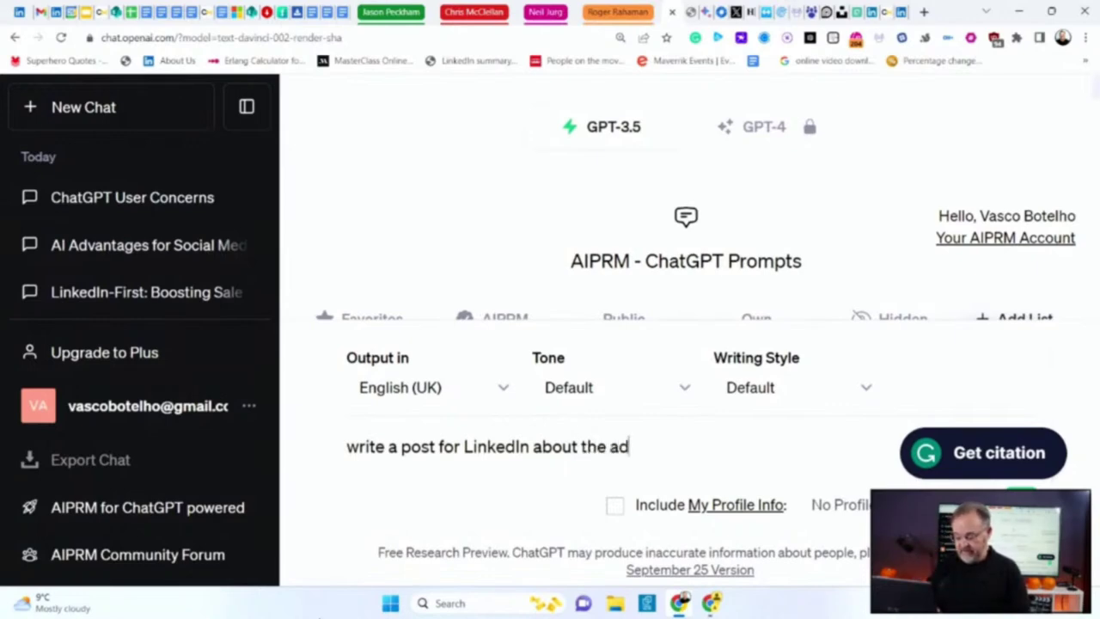
text(vatat)
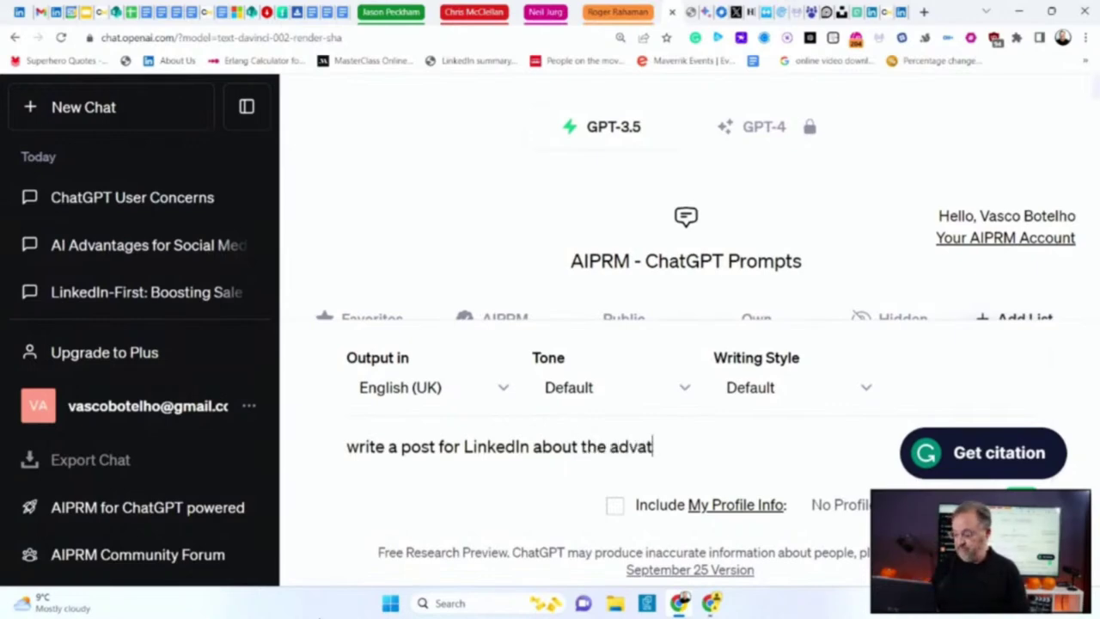
text(ntages )
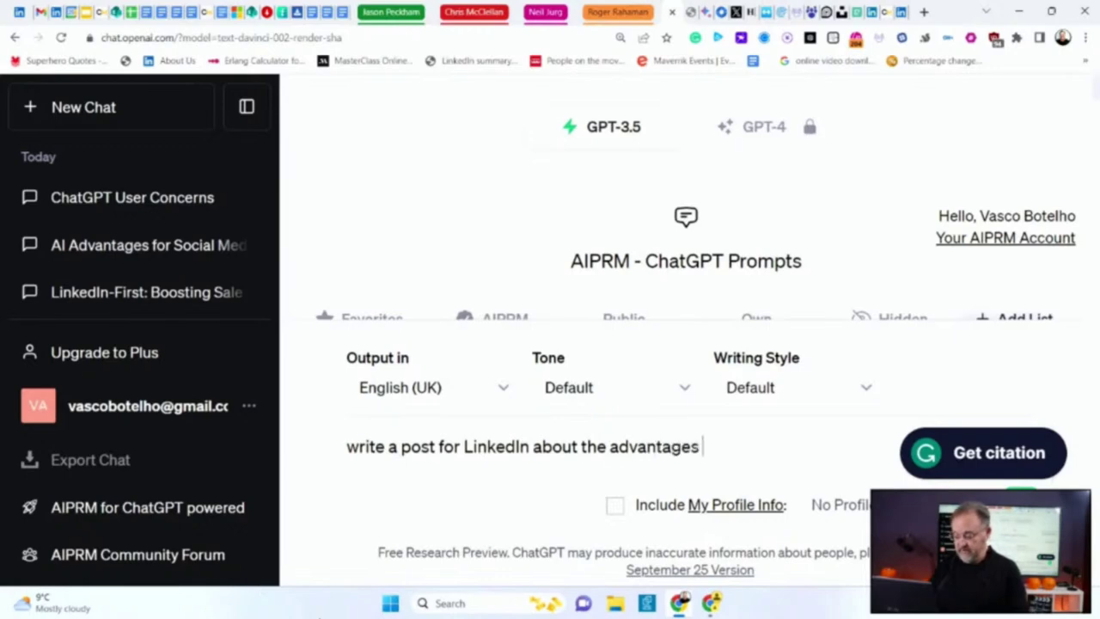
text(of using )
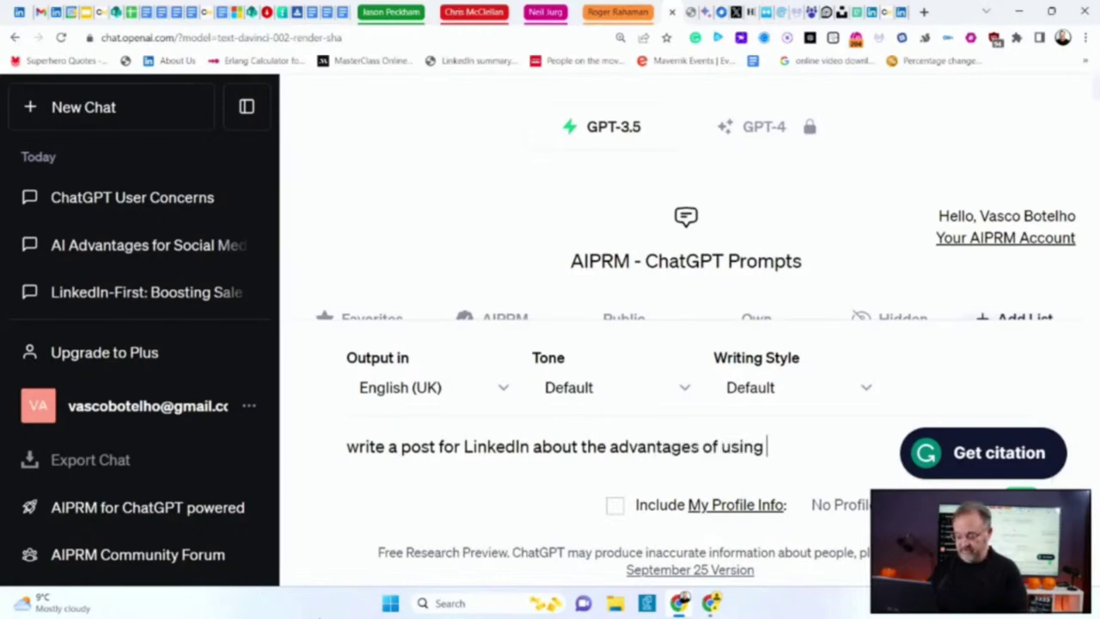
text(ChatGP)
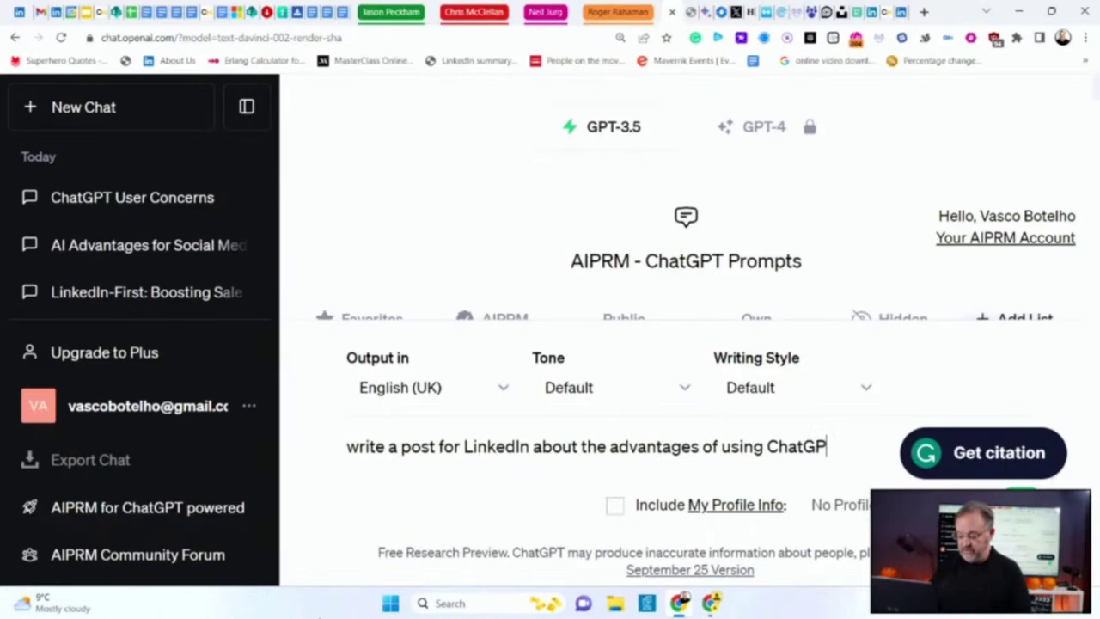
text(T to write)
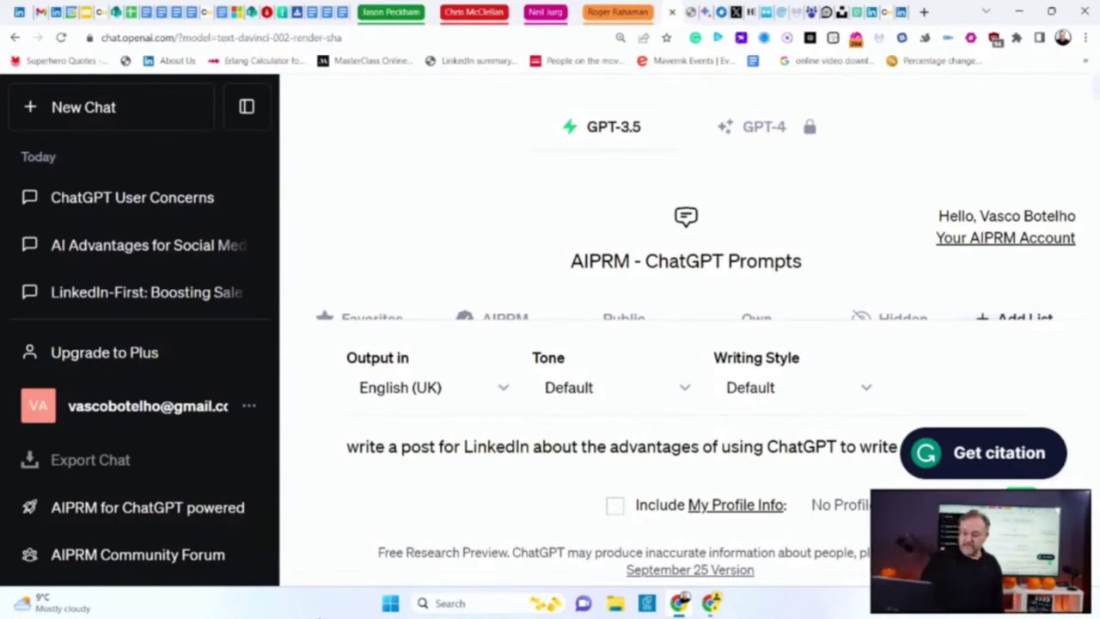
key(Return)
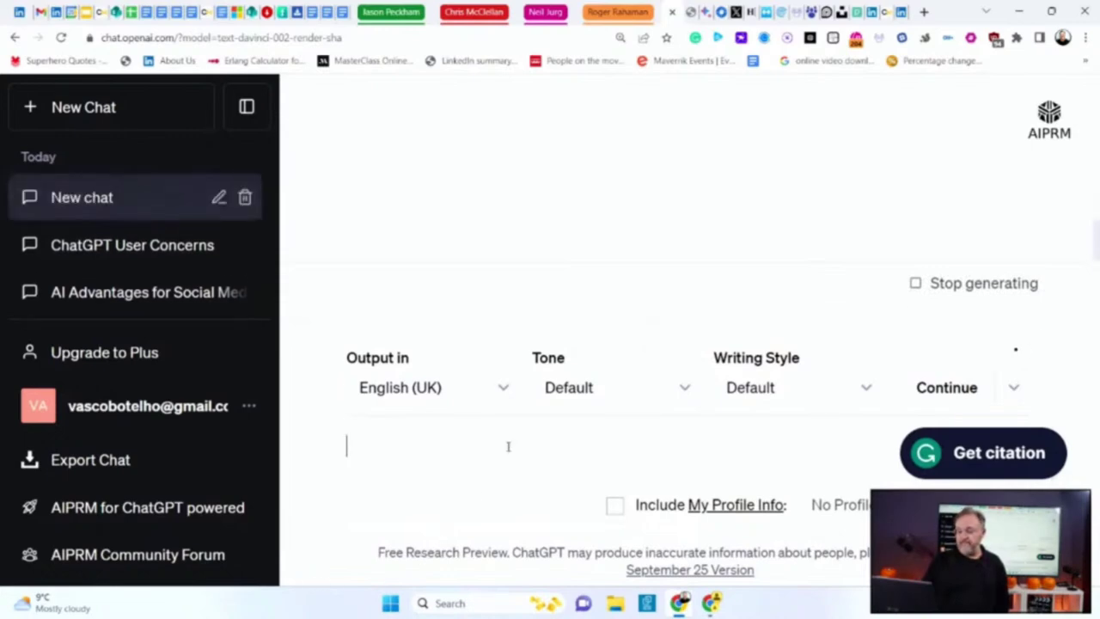
Step: Read through the generated LinkedIn post from its title to the closing hashtags
scroll(638, 211, up, 10)
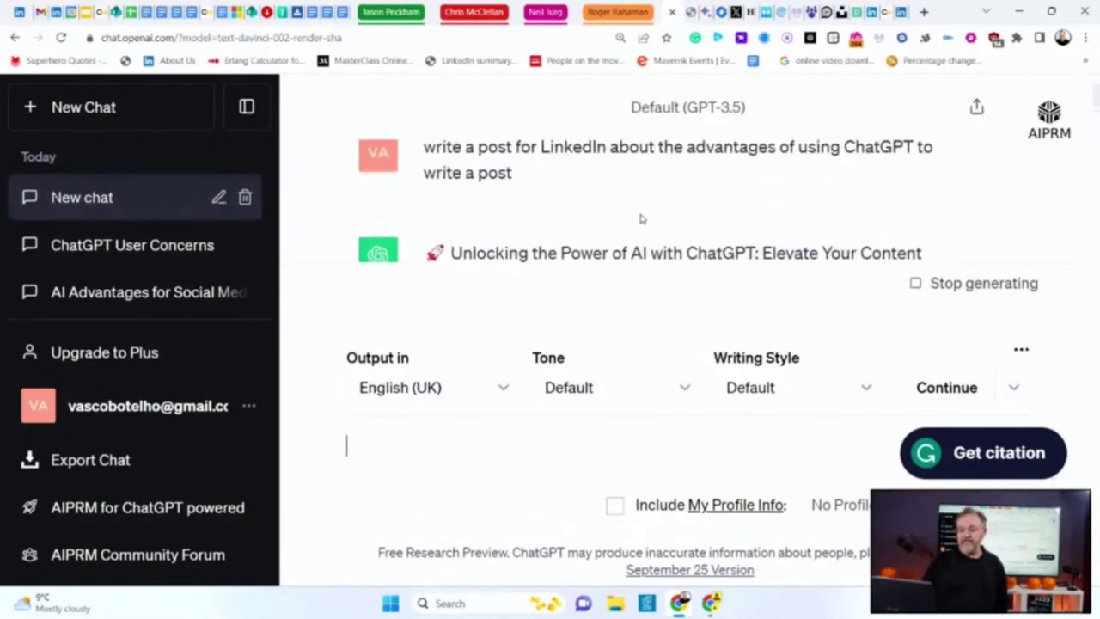
scroll(641, 219, down, 2)
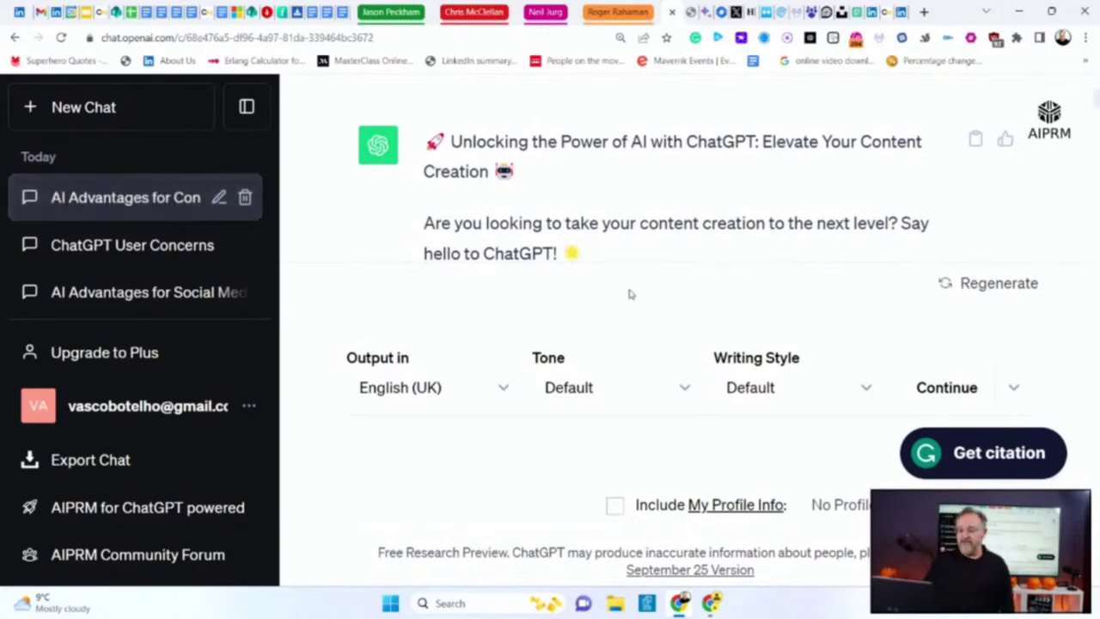
scroll(638, 256, down, 4)
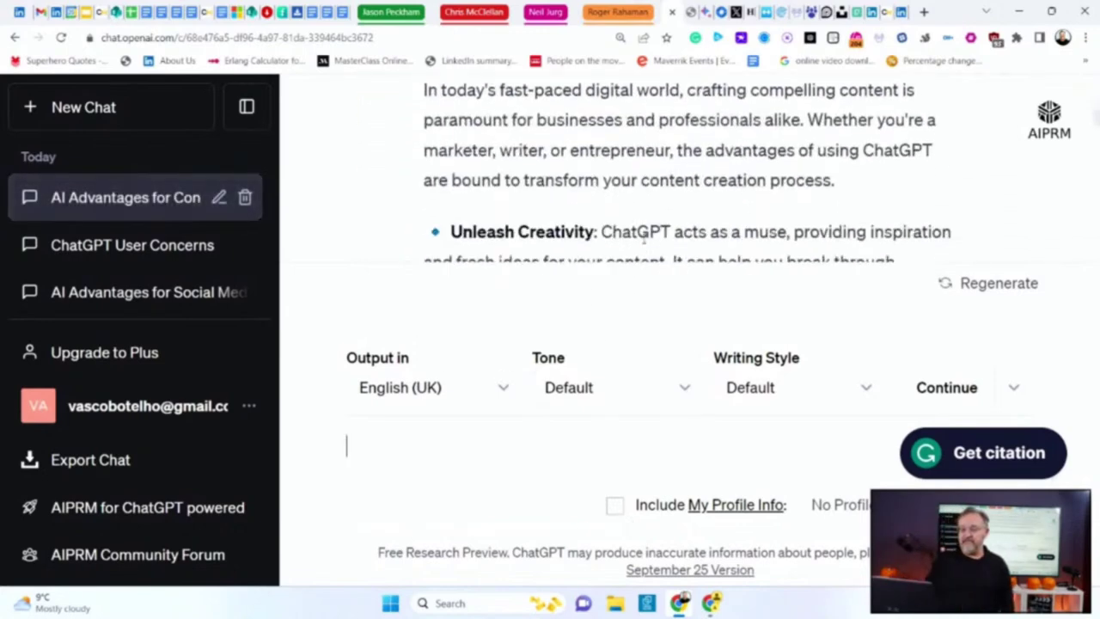
scroll(645, 244, down, 4)
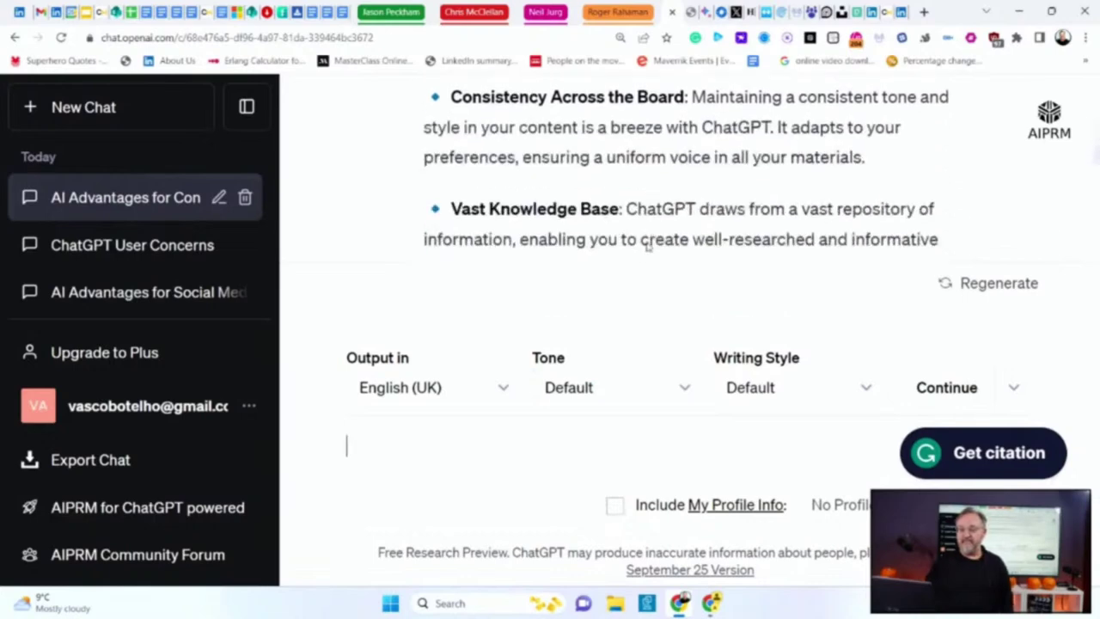
scroll(648, 242, down, 5)
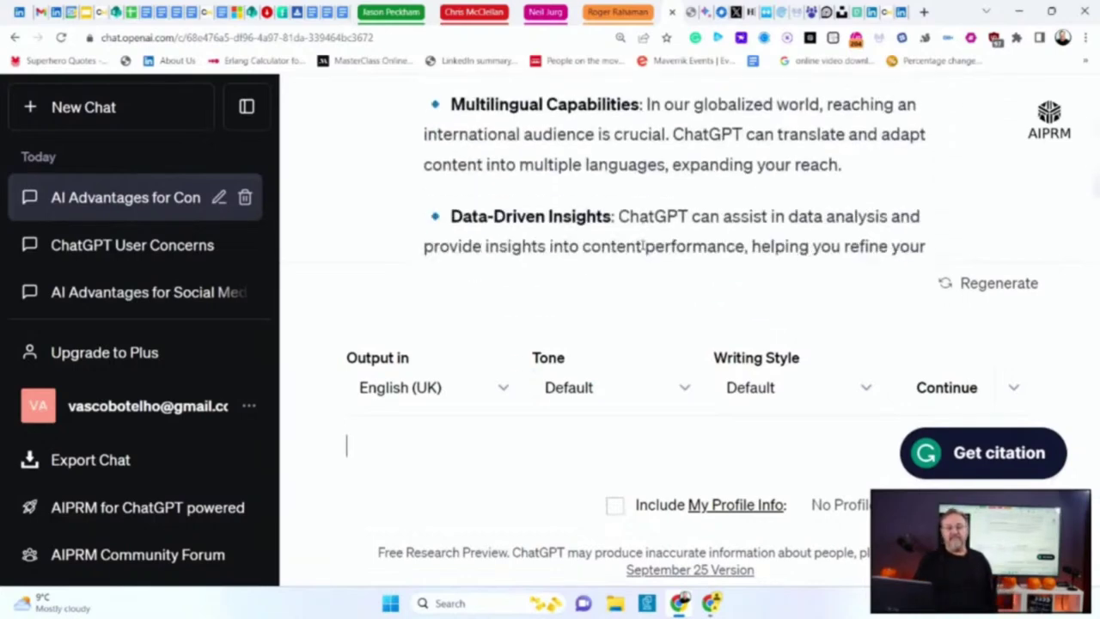
scroll(642, 245, down, 4)
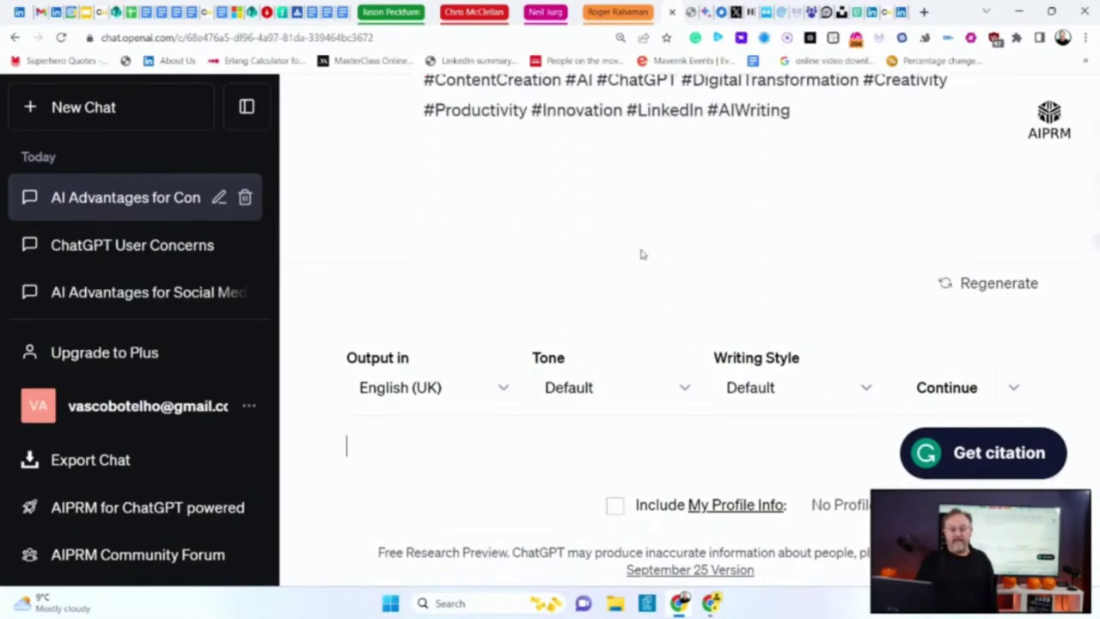
scroll(641, 253, down, 1)
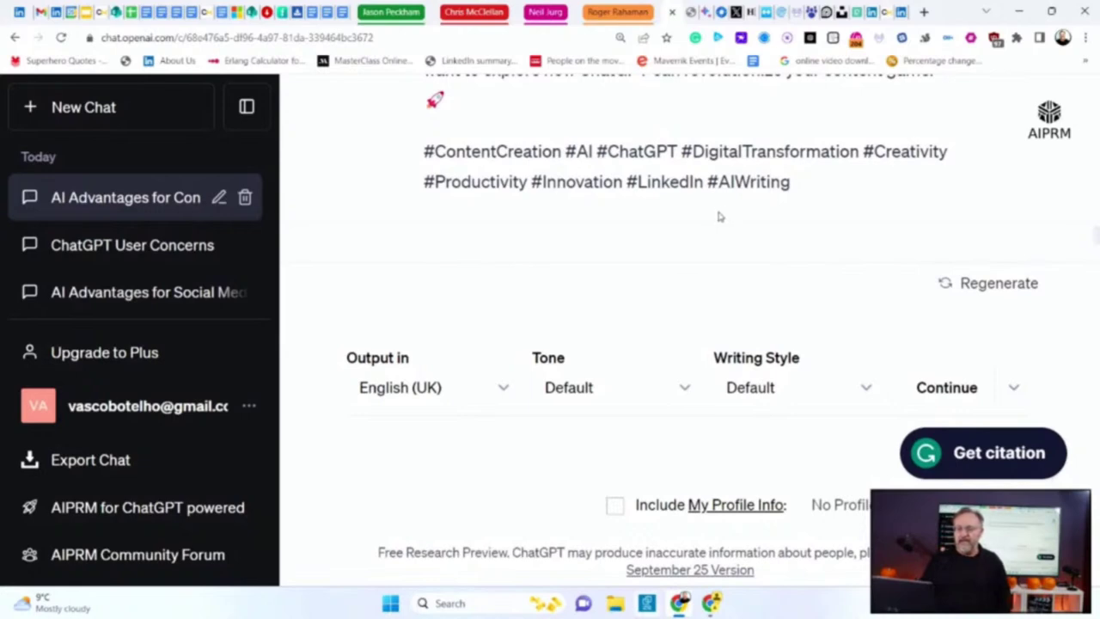
scroll(720, 216, up, 5)
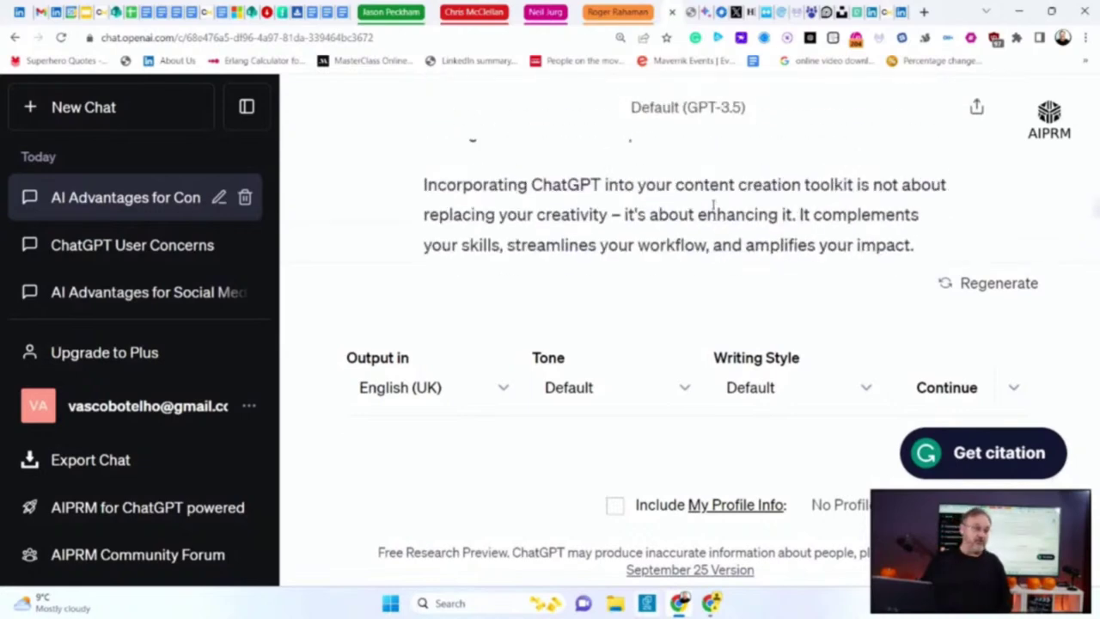
scroll(713, 204, up, 1)
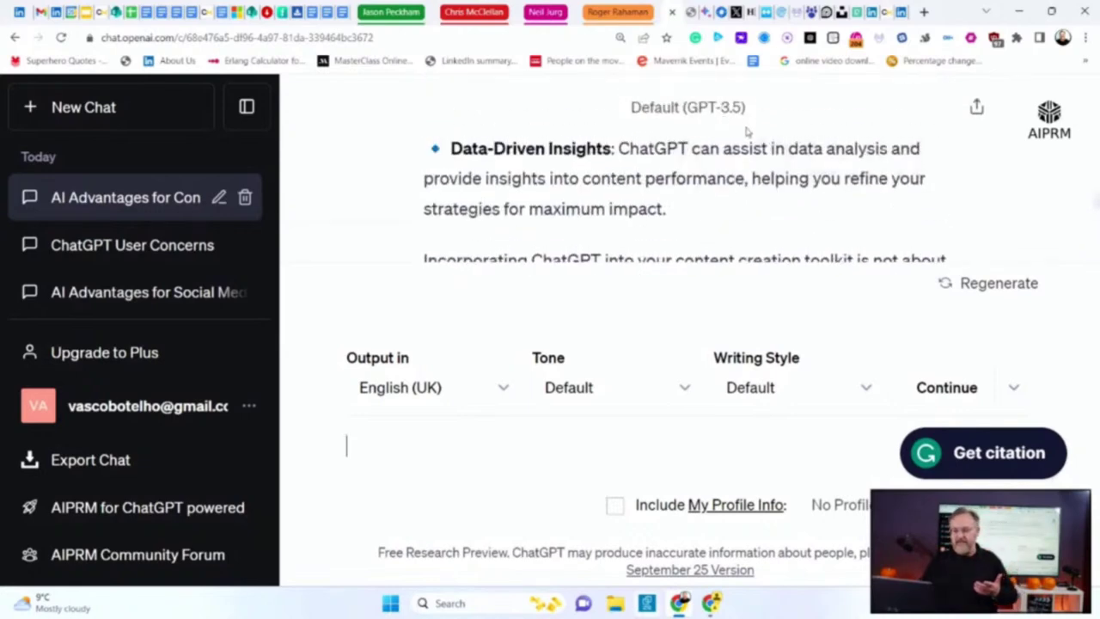
scroll(730, 129, down, 5)
scroll(737, 151, up, 6)
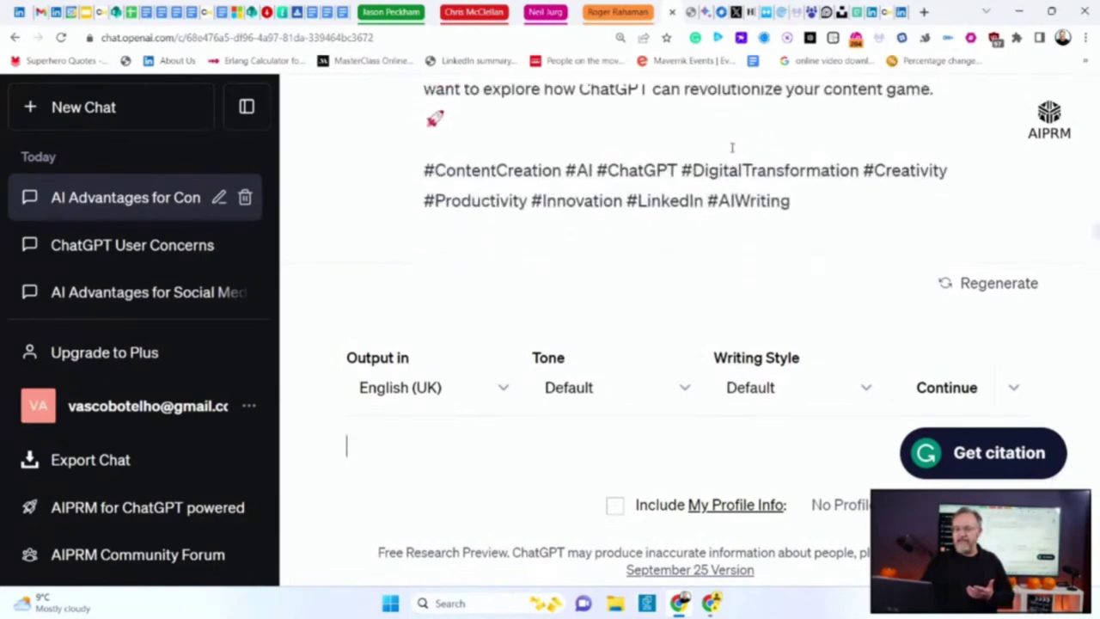
scroll(619, 202, up, 10)
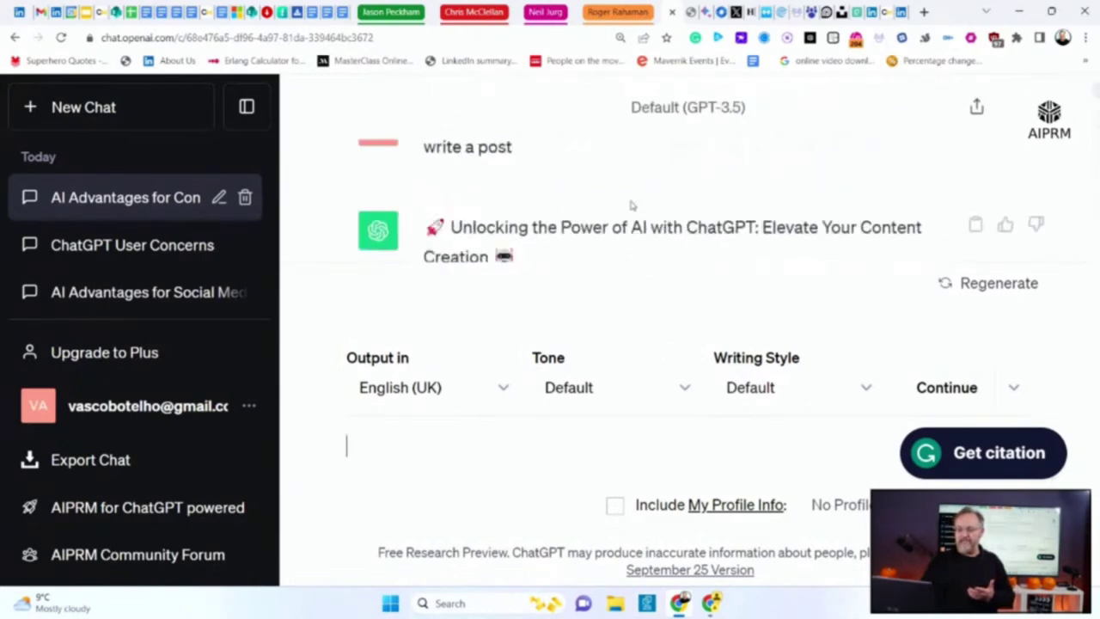
Step: Copy the generated post's title, including the robot emoji but not the rocket, into the message box
scroll(527, 209, down, 2)
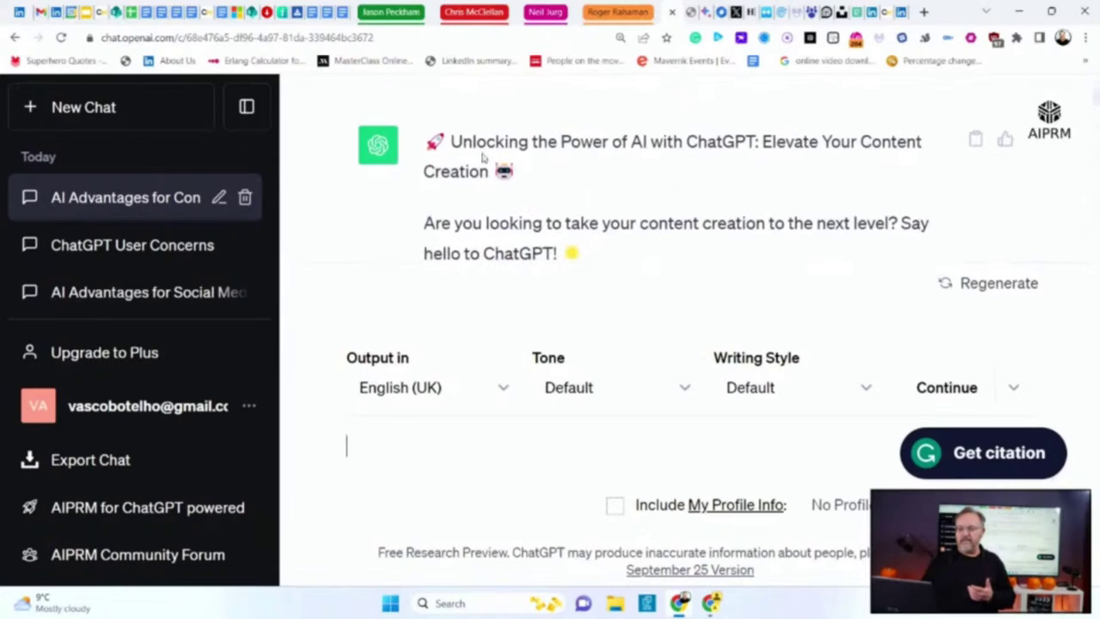
drag(452, 143, 519, 163)
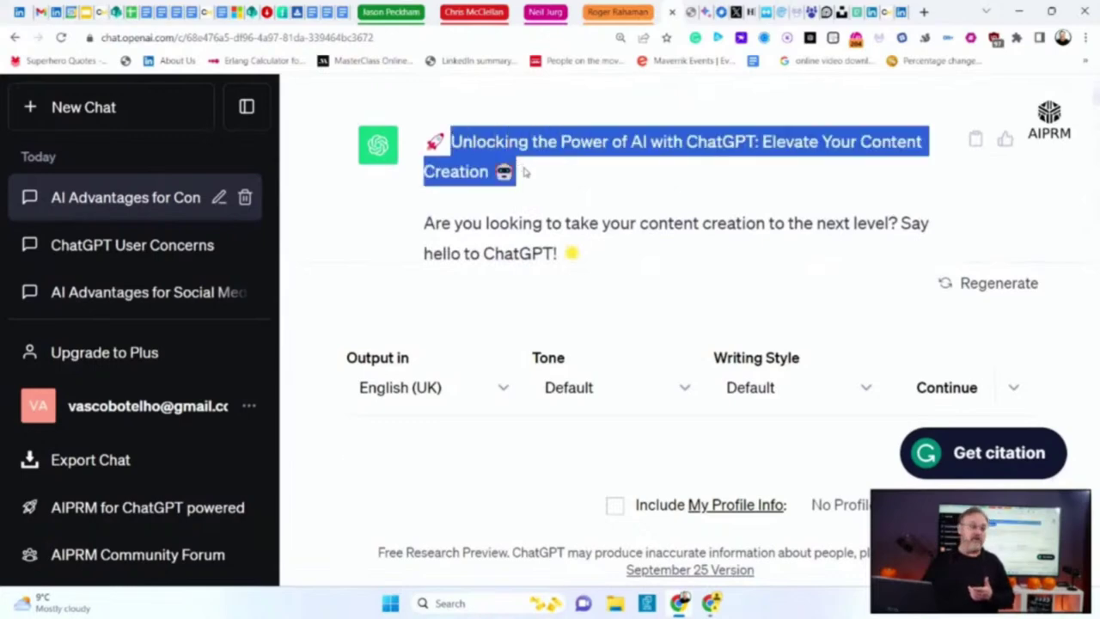
right_click(554, 144)
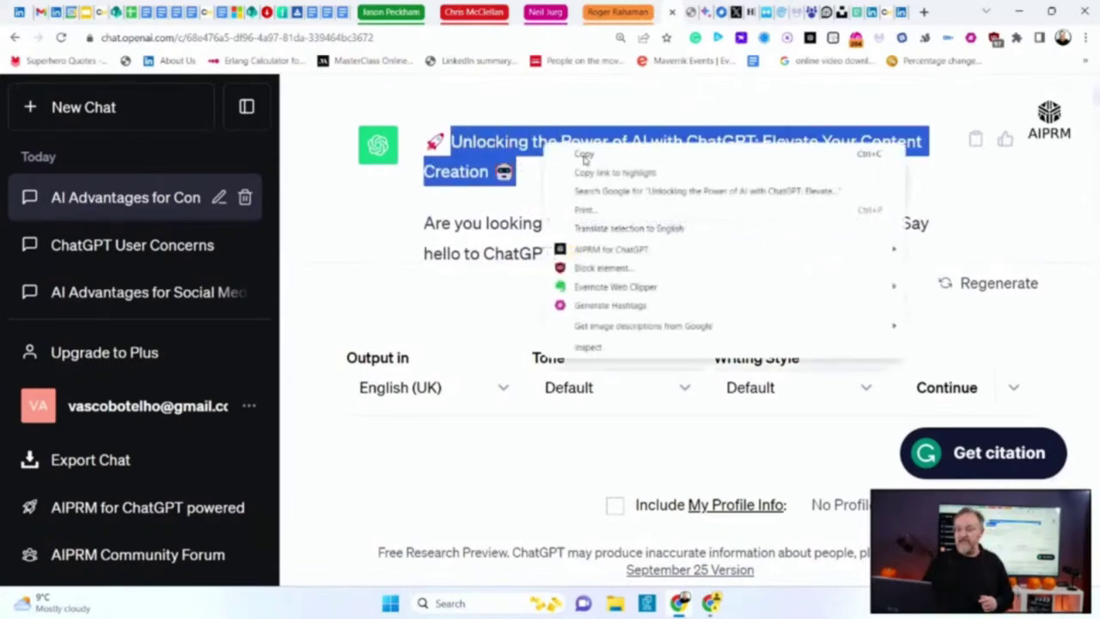
click(585, 153)
click(438, 436)
right_click(436, 435)
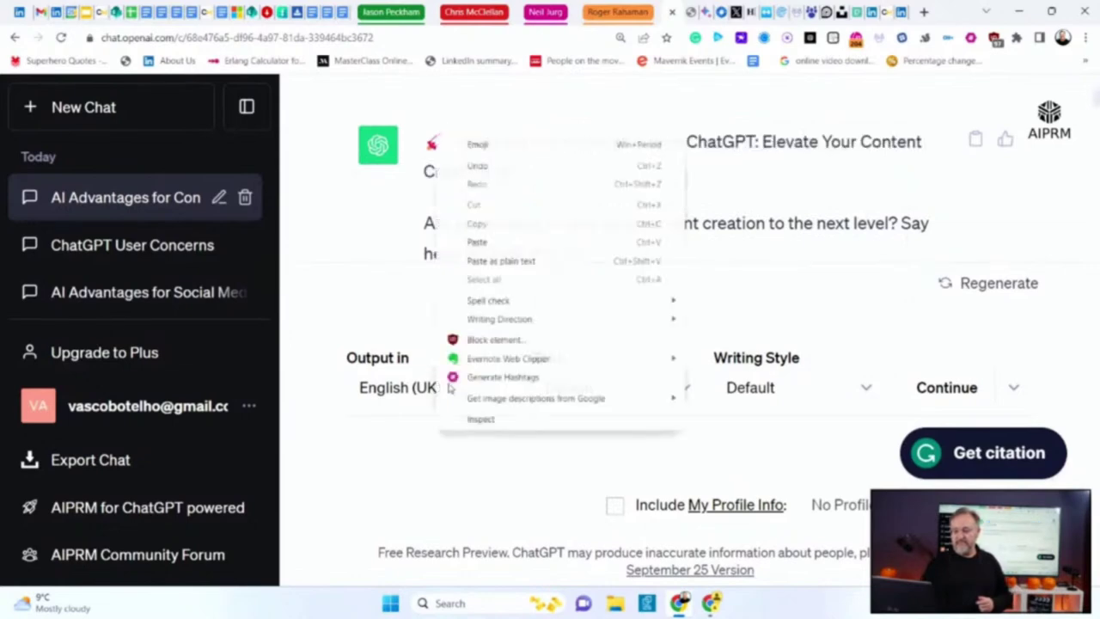
click(478, 256)
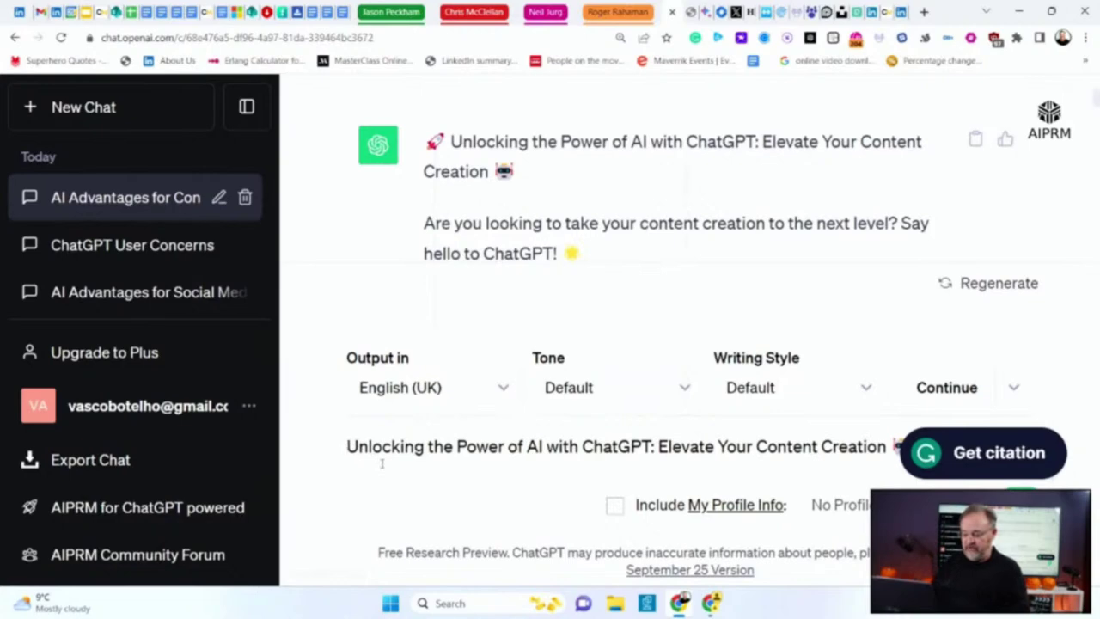
Step: Put "Boost this title and make it more aggressive:" before the copied title, send the prompt and go to its place in the chat
text(Boost t)
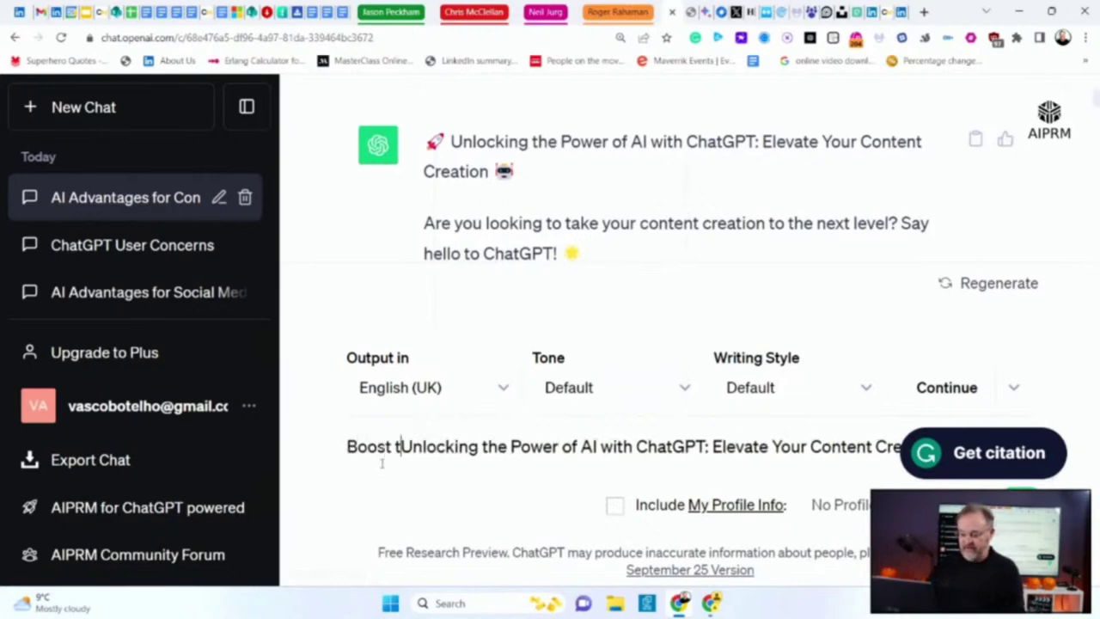
text(his )
text(title and )
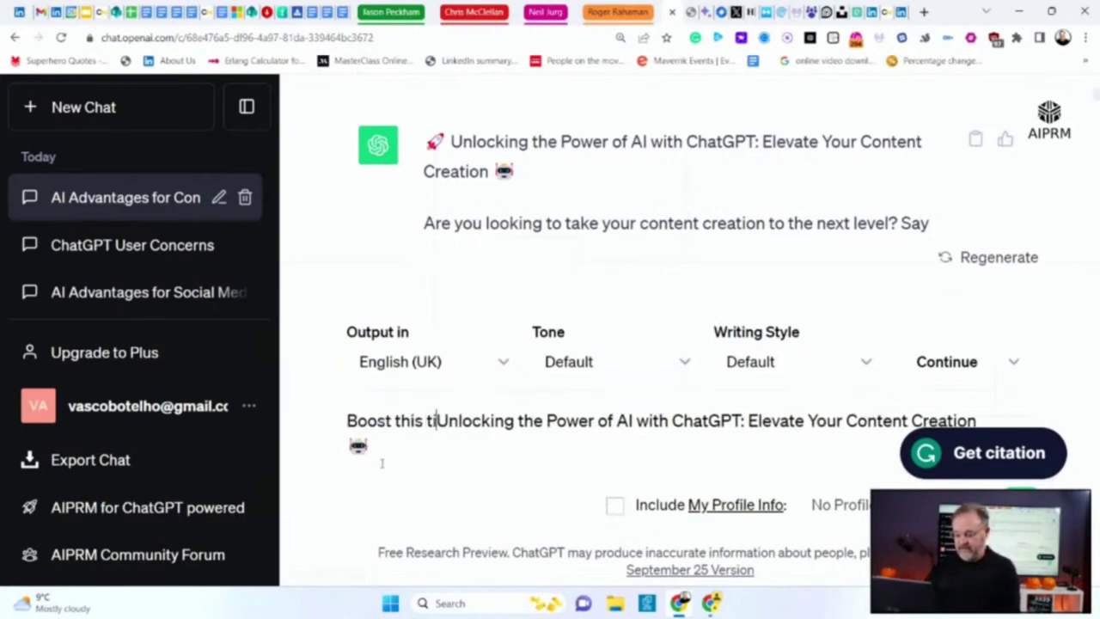
text(make it mor)
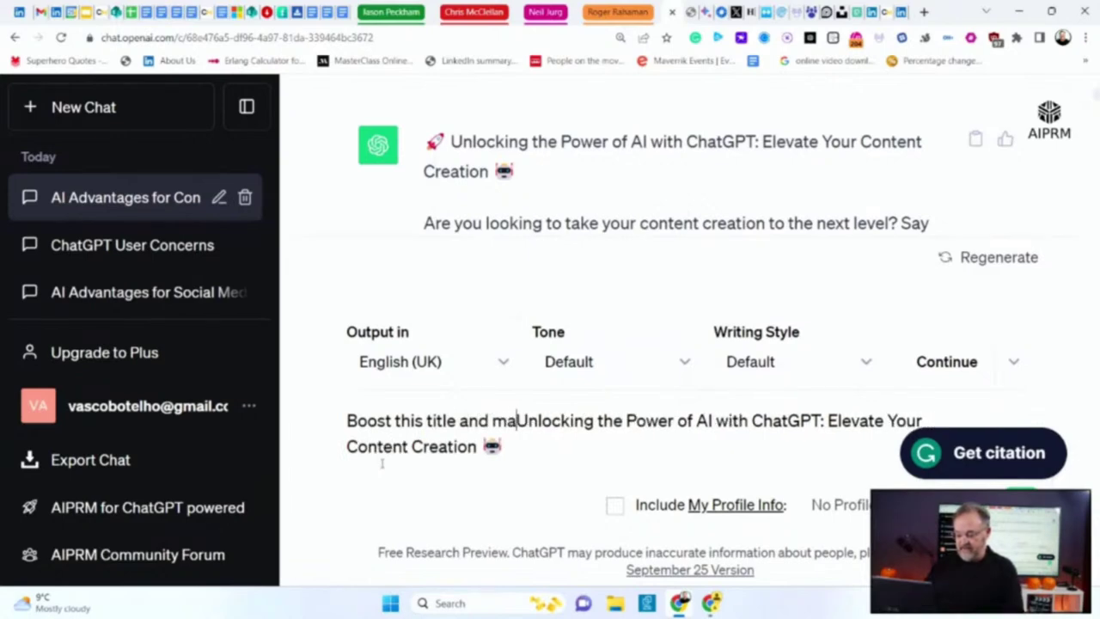
text(e )
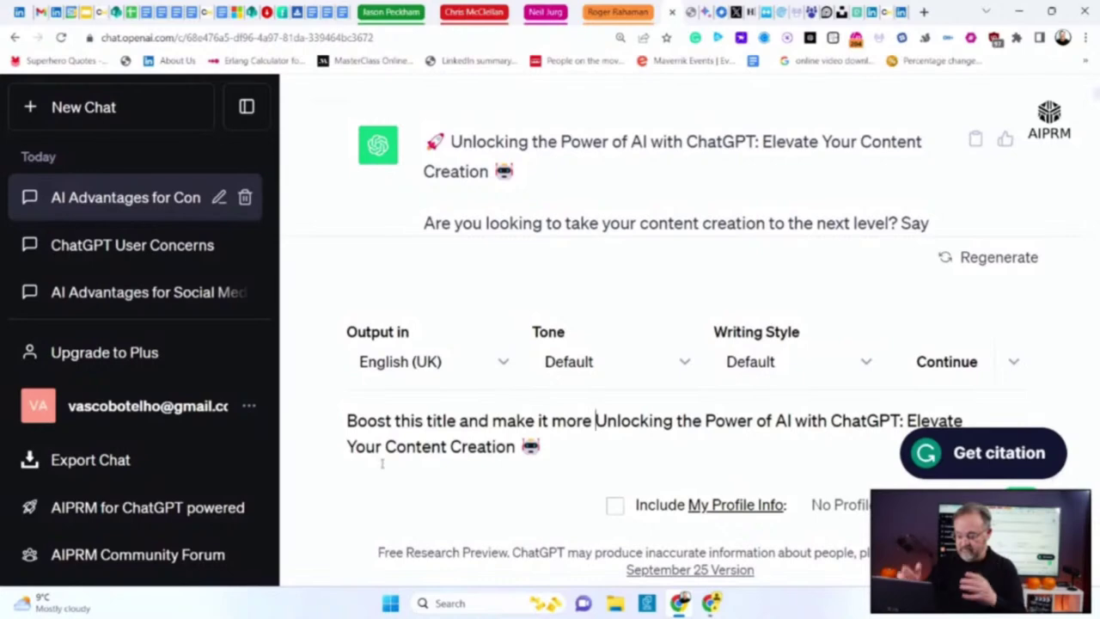
text(aggressive)
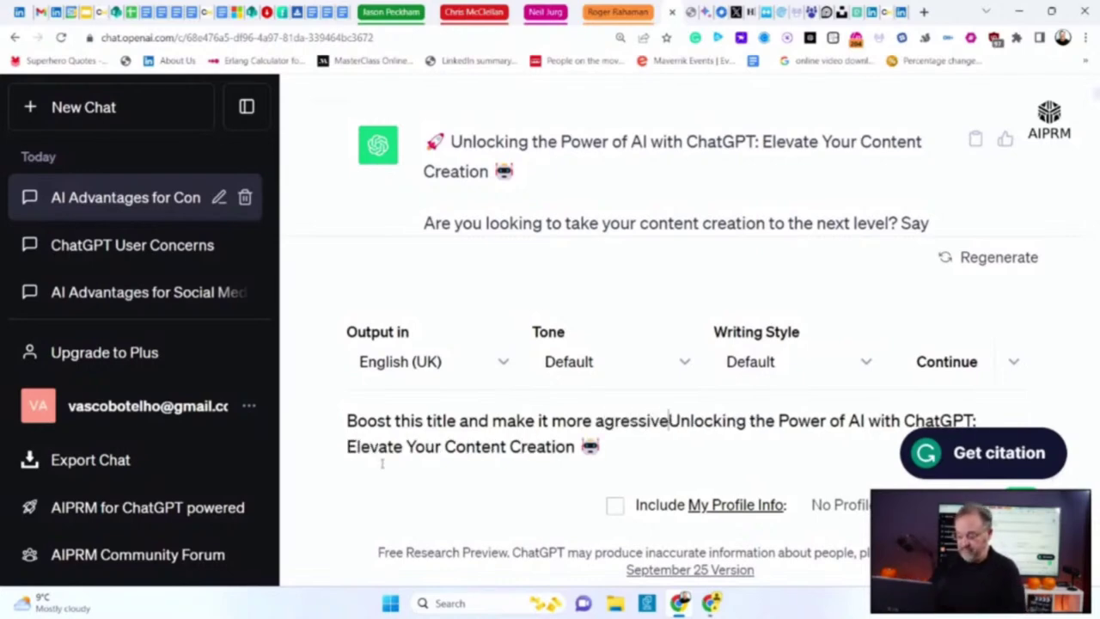
text(:)
key(Return)
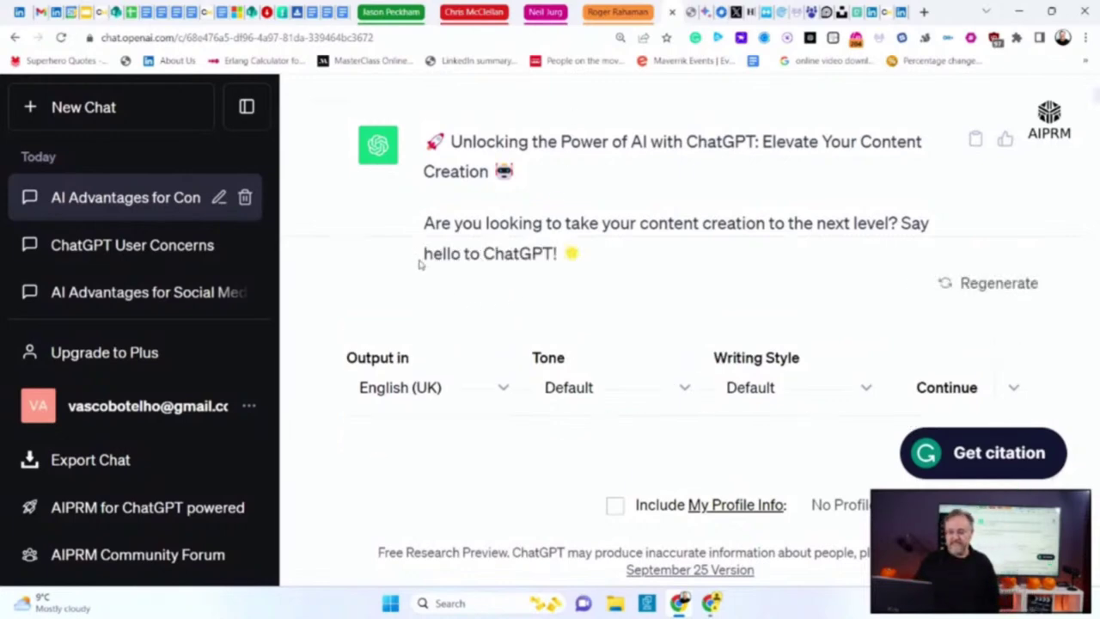
scroll(649, 215, down, 10)
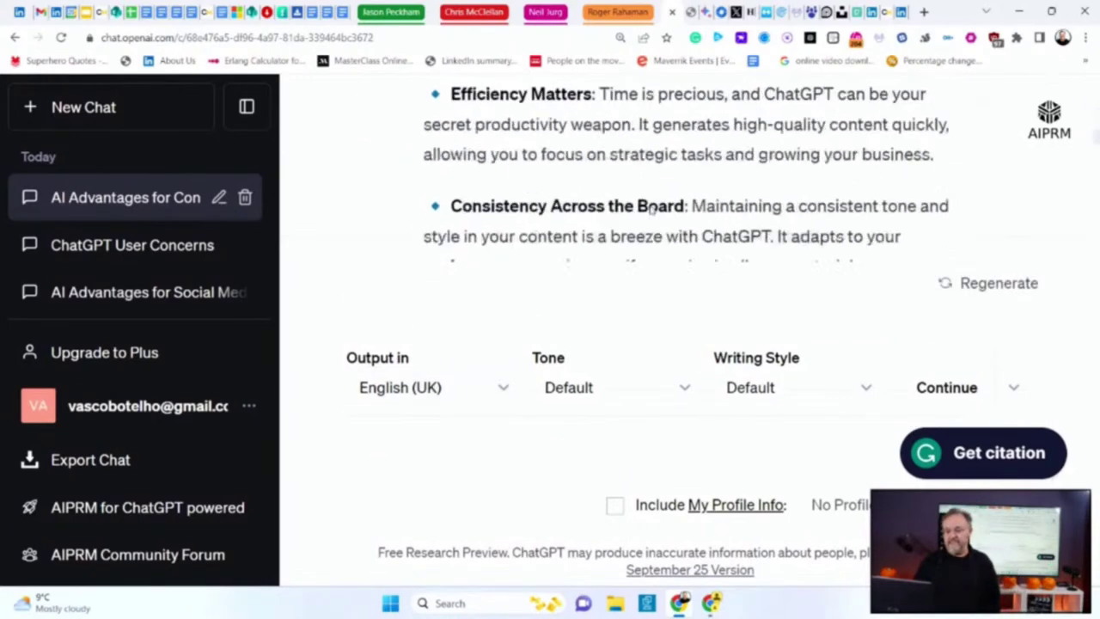
scroll(648, 227, up, 5)
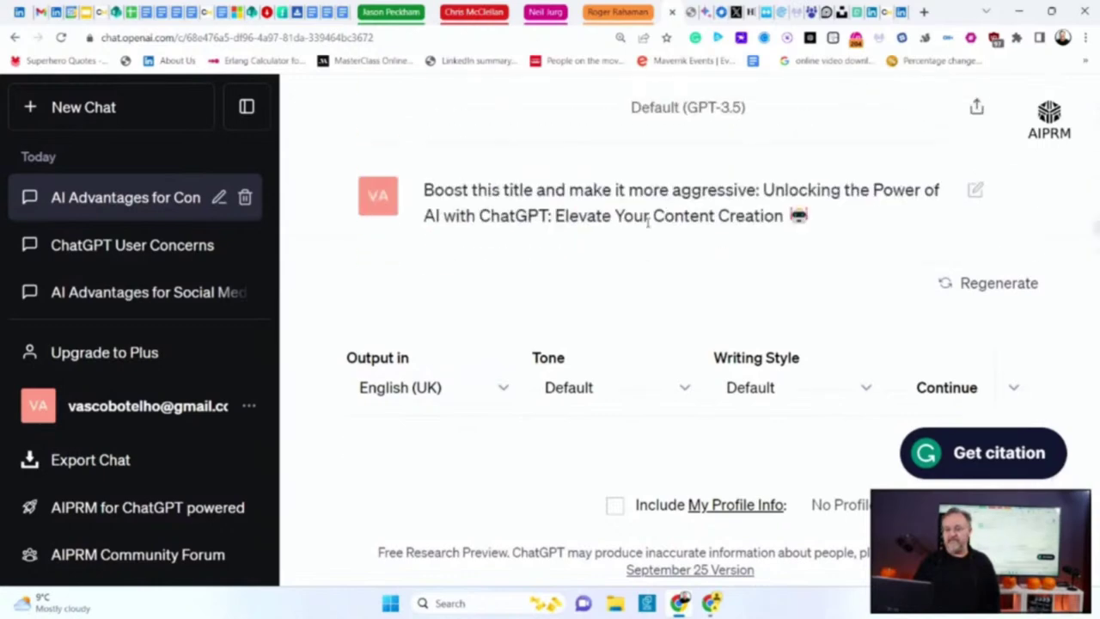
Step: Check the boosted title in the reply, then send the prompt "write a small comment on this post"
scroll(640, 284, down, 2)
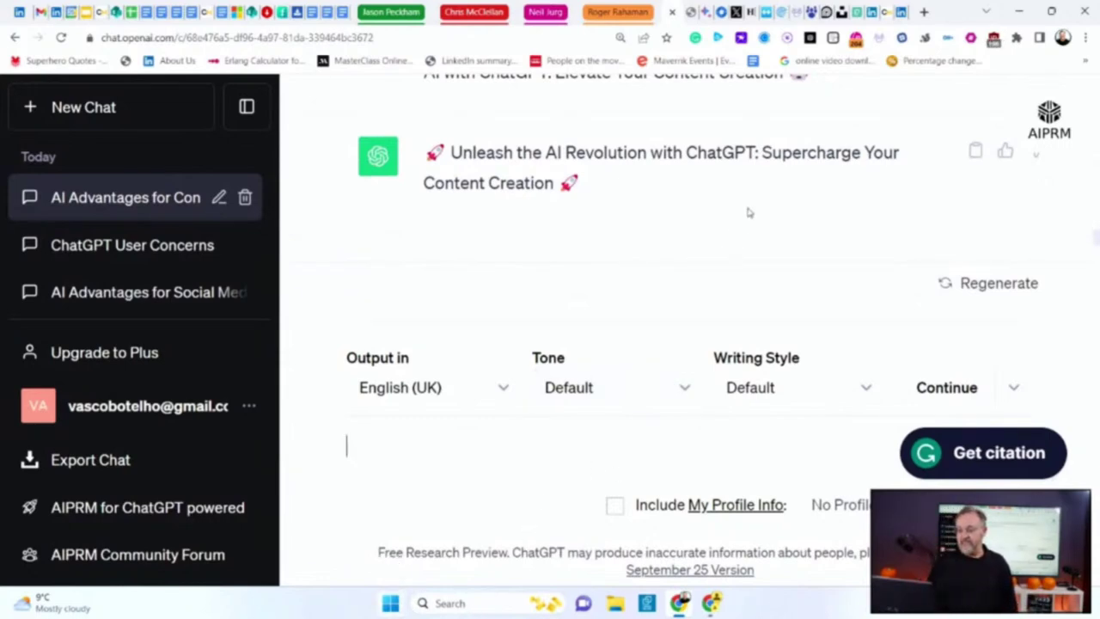
scroll(750, 210, up, 1)
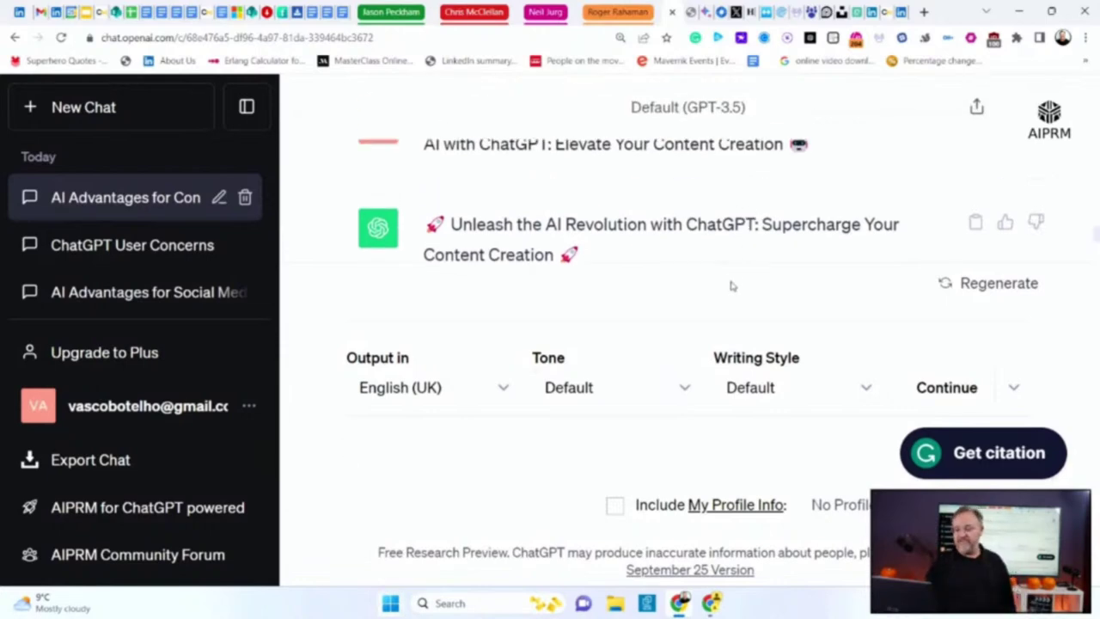
scroll(643, 222, down, 2)
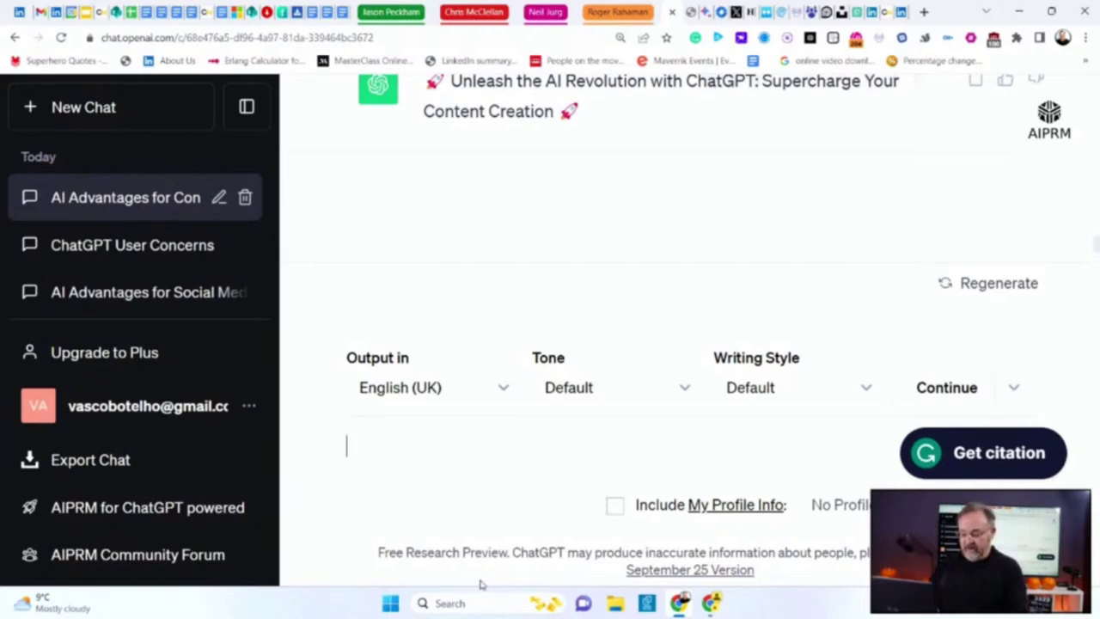
text(write a co)
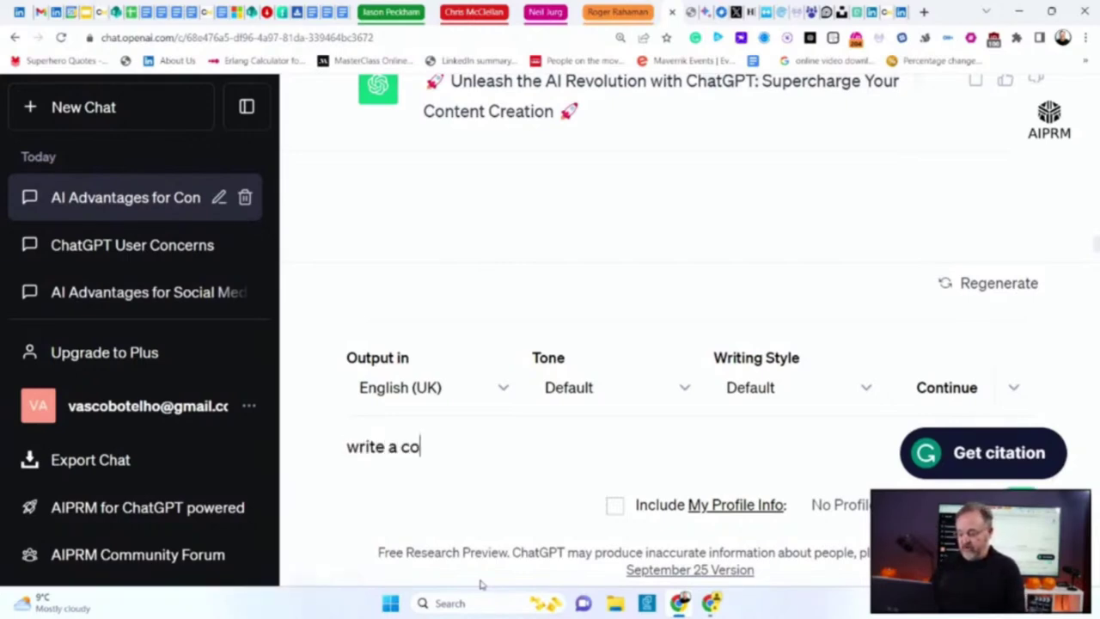
text(mment on t)
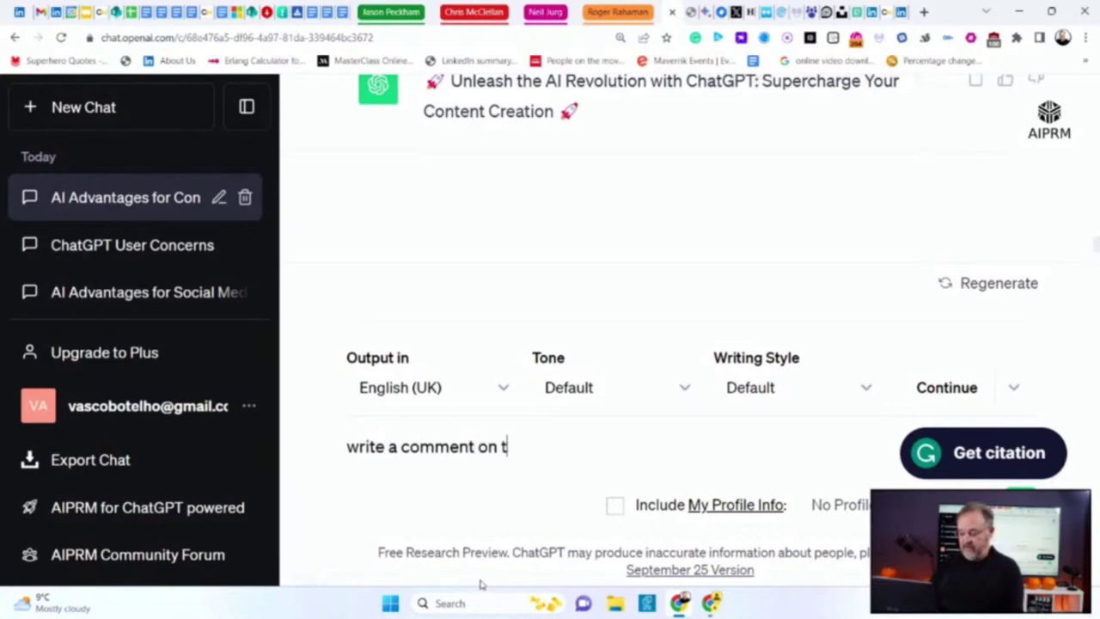
text(his)
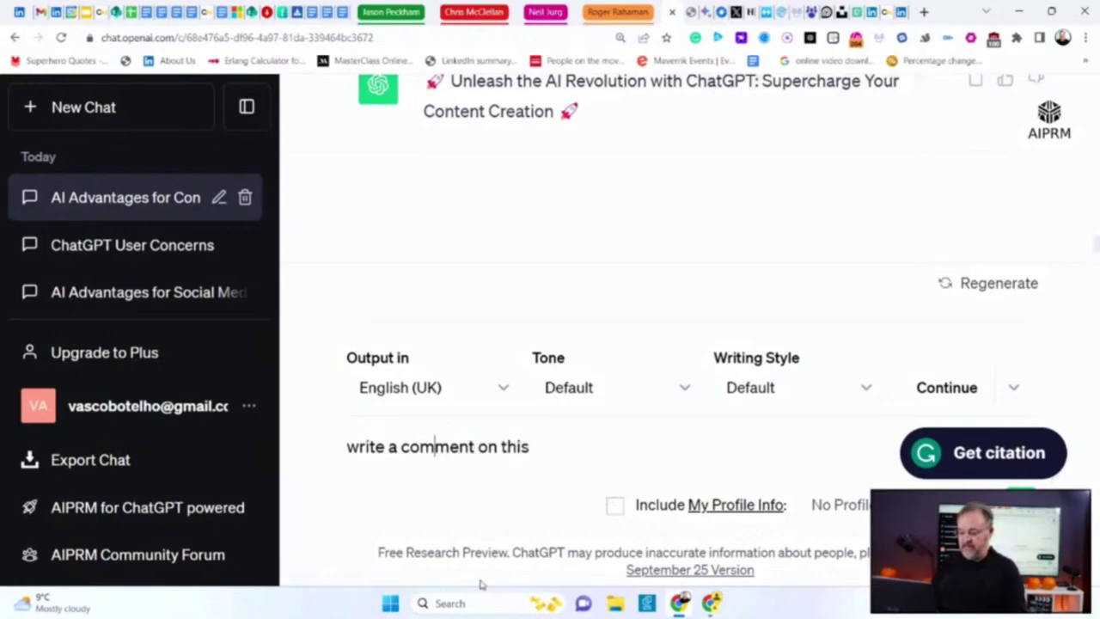
text(small )
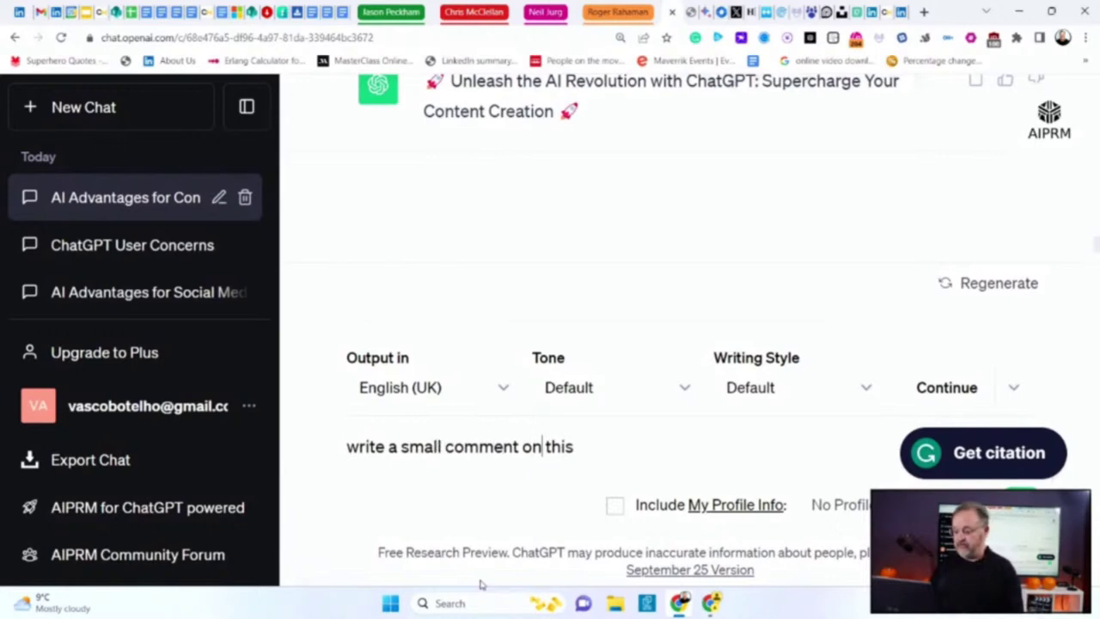
text( post)
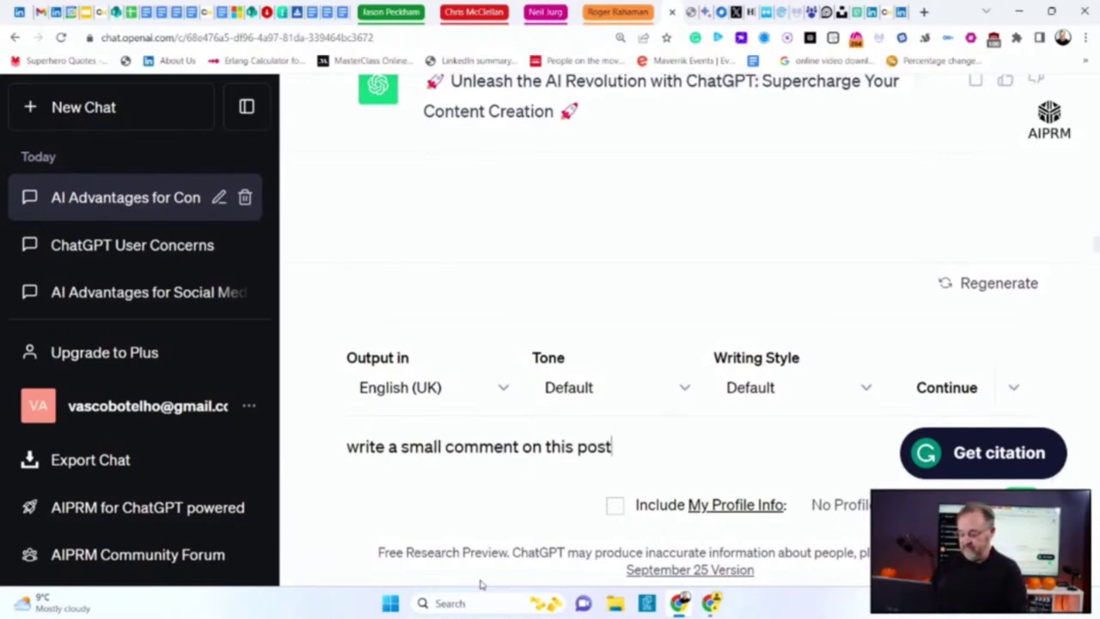
key(Return)
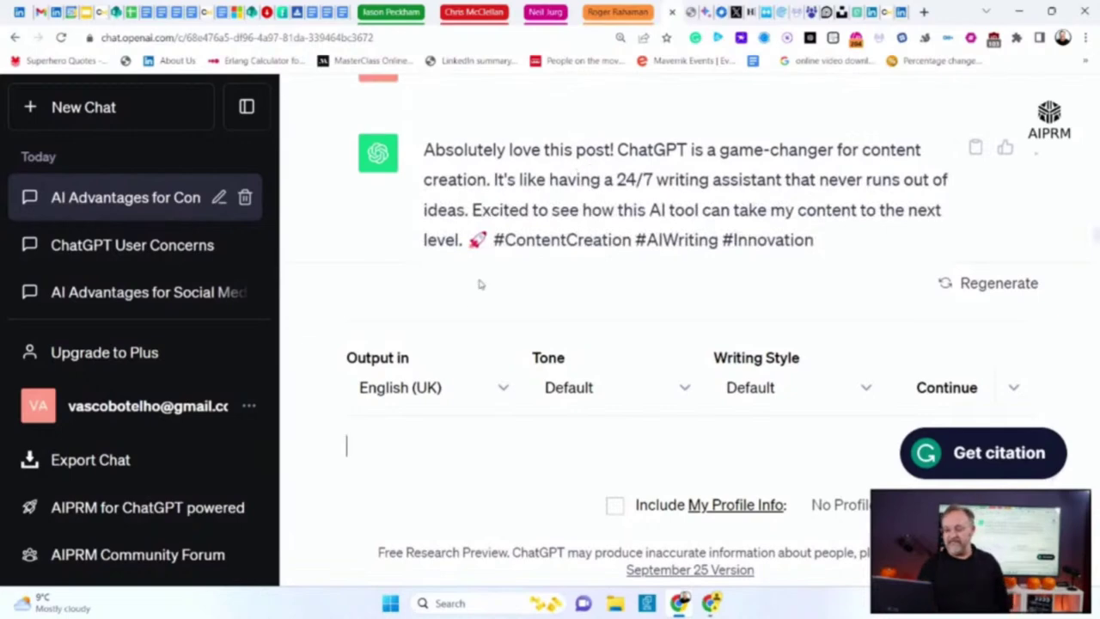
Step: Start a new chat and begin the prompt with "I do coaching and training to entrepreneurs"
click(80, 106)
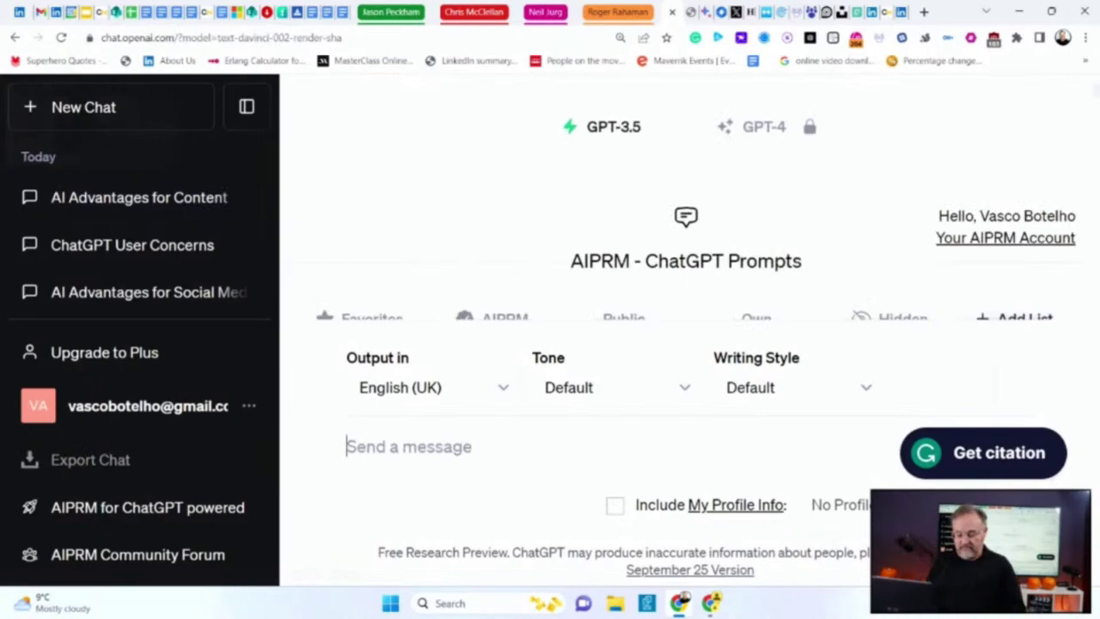
text(I)
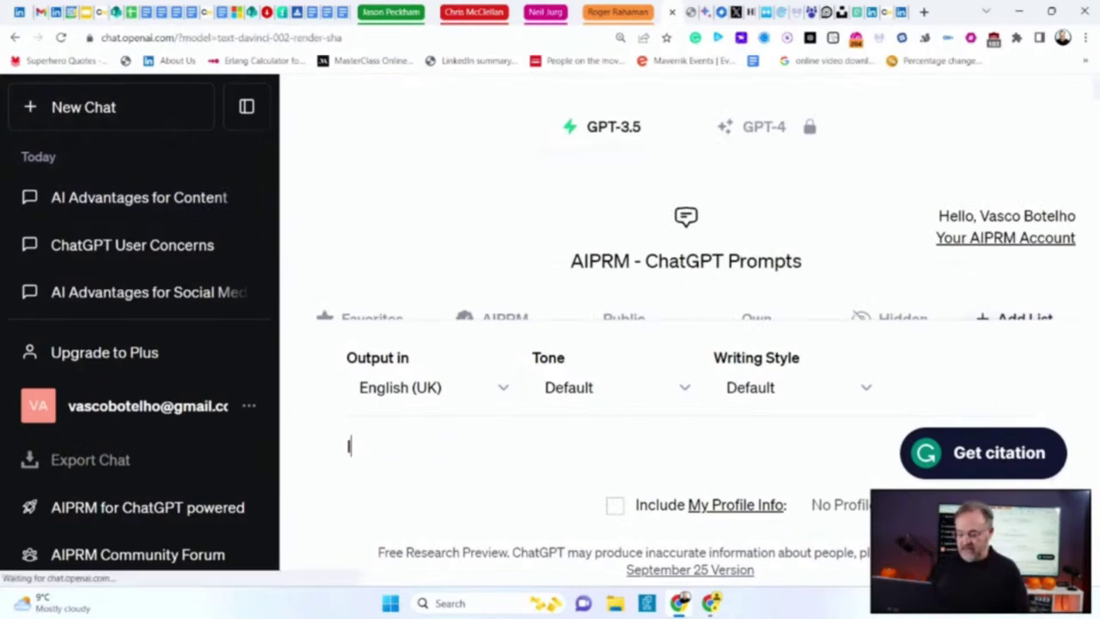
text( do coa)
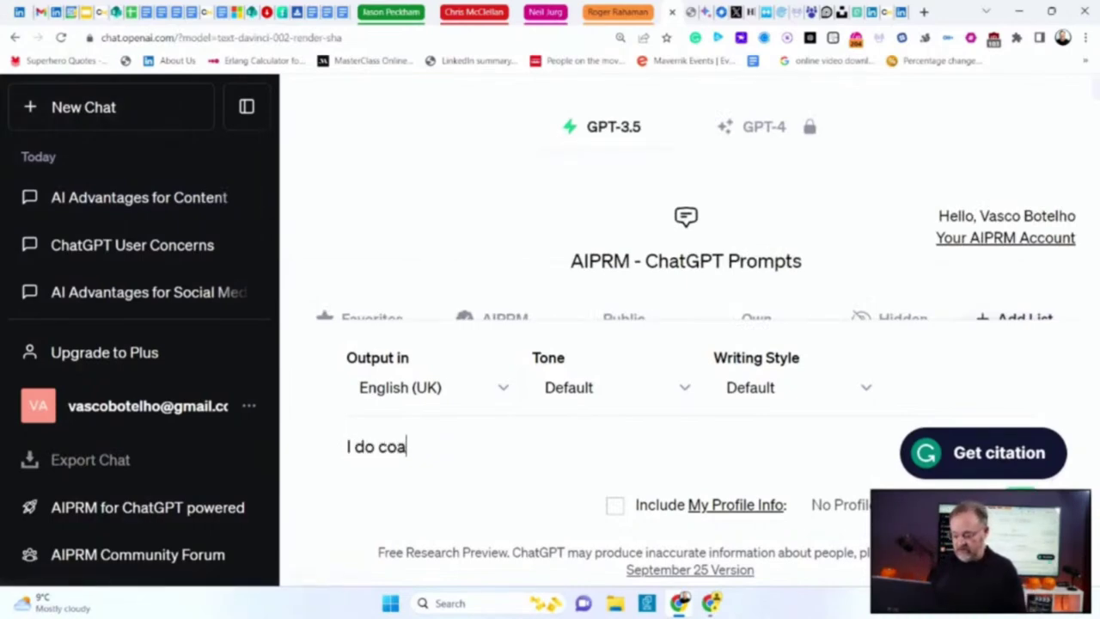
text(ching and )
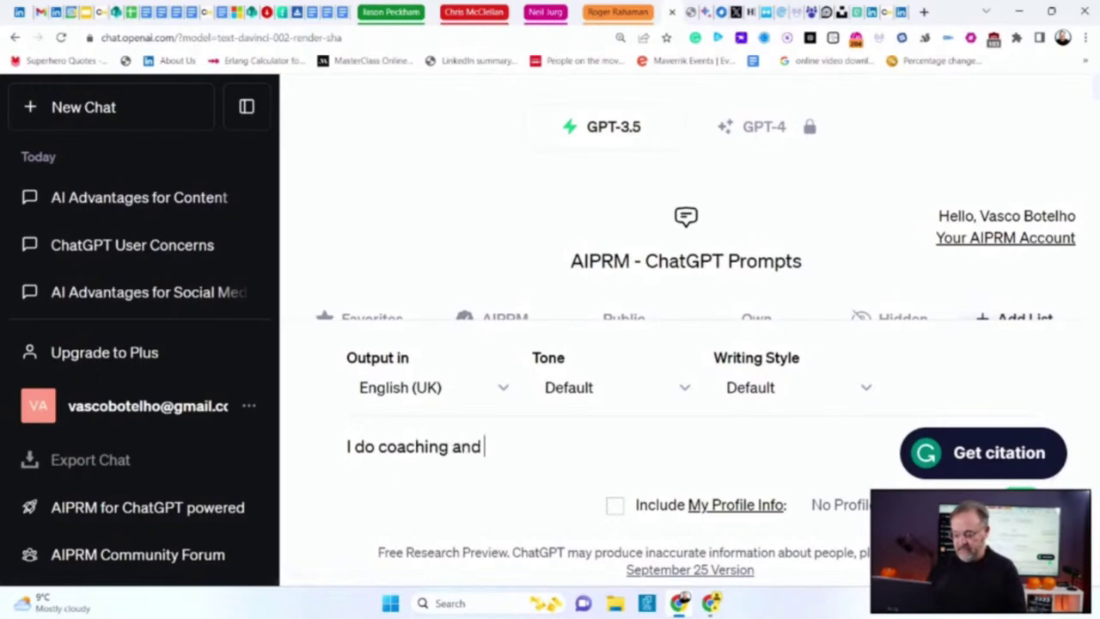
text(training)
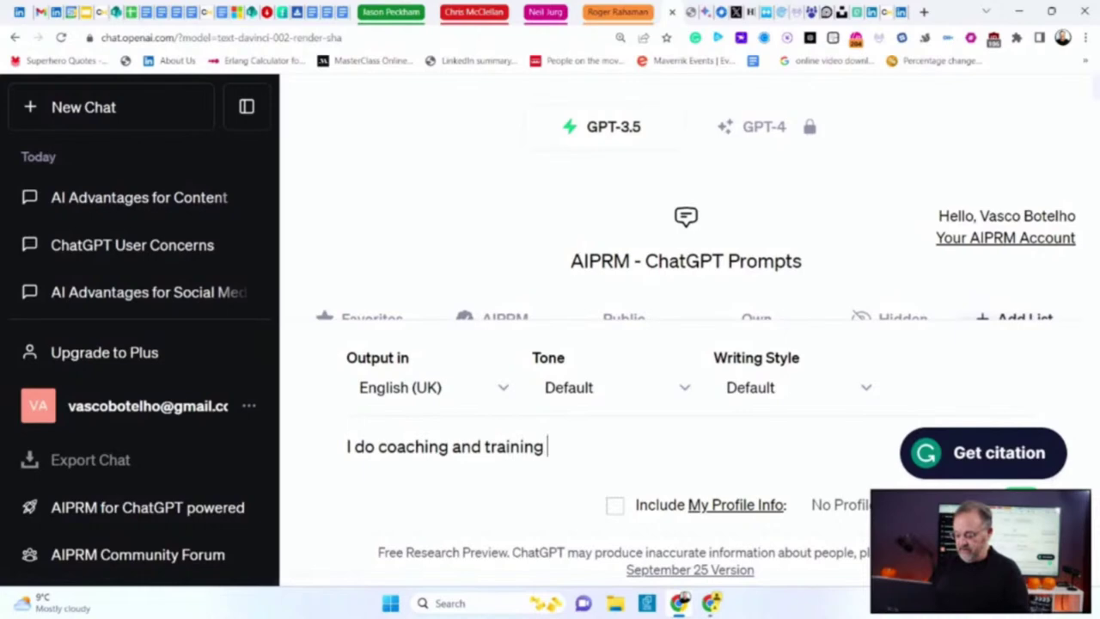
text( t)
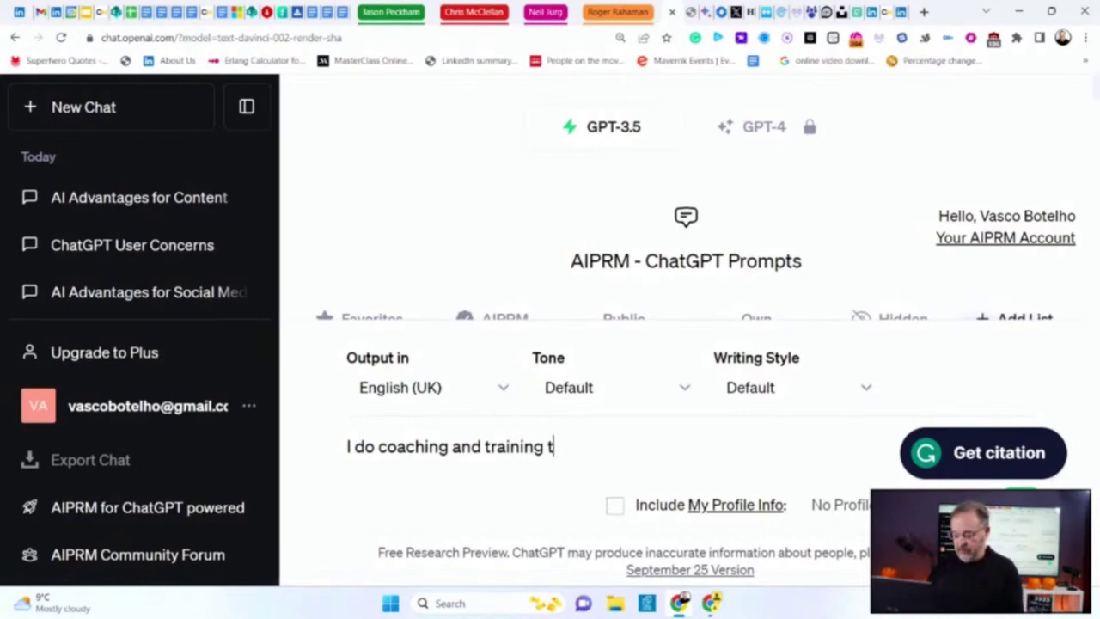
text(o )
text(entre)
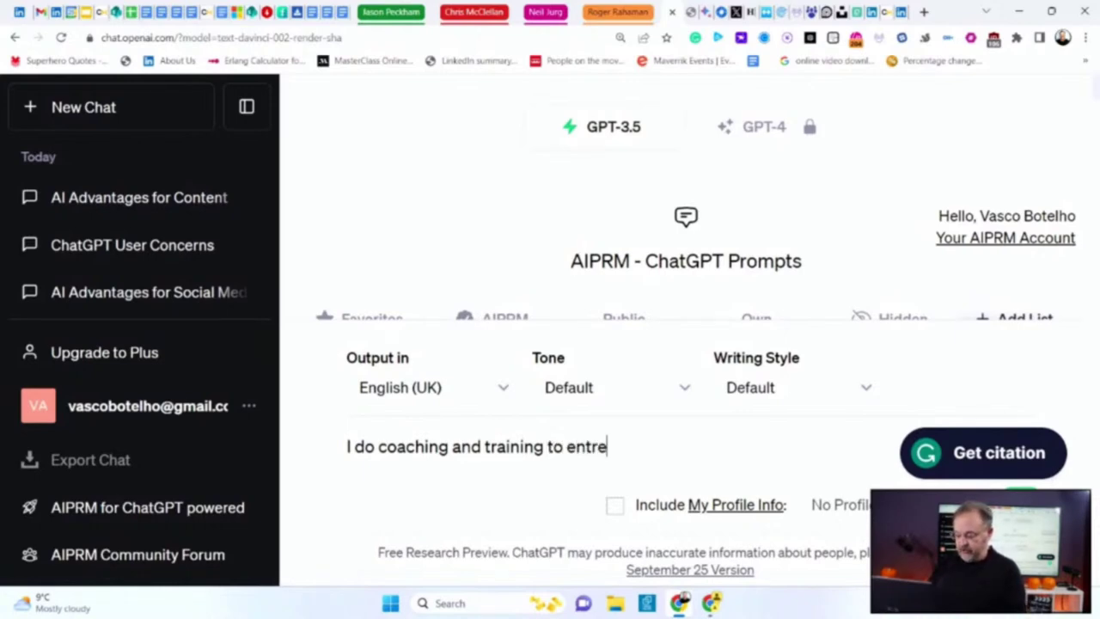
text(preneurs)
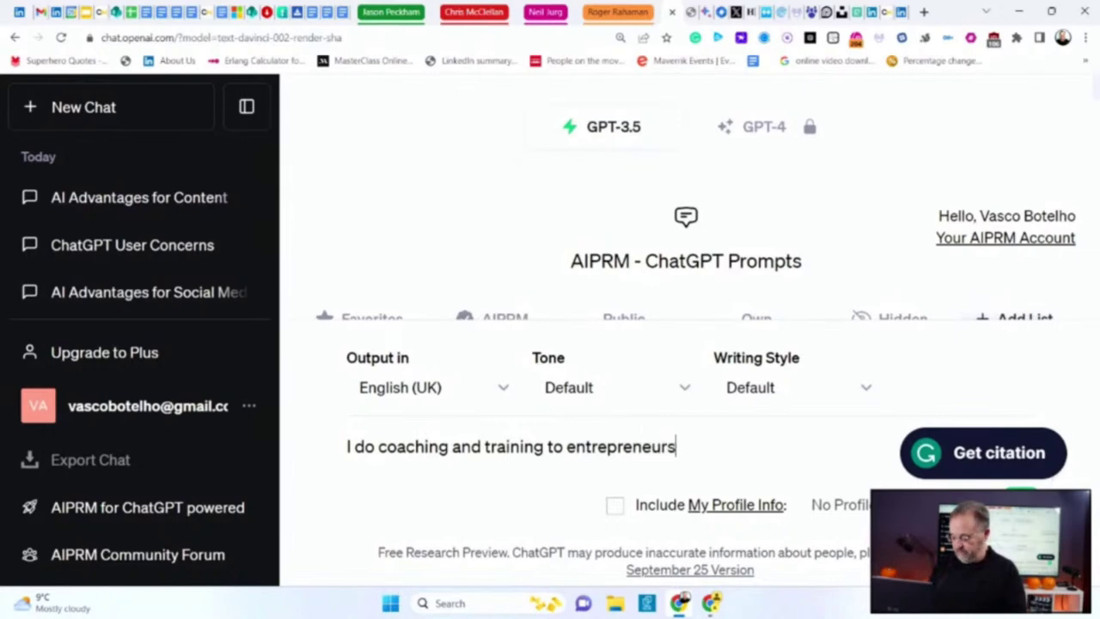
Step: Insert the word "busy" before "entrepreneurs" in the unsent prompt
click(632, 446)
key(Left)
key(Left)
key(Left)
key(Left)
key(Left)
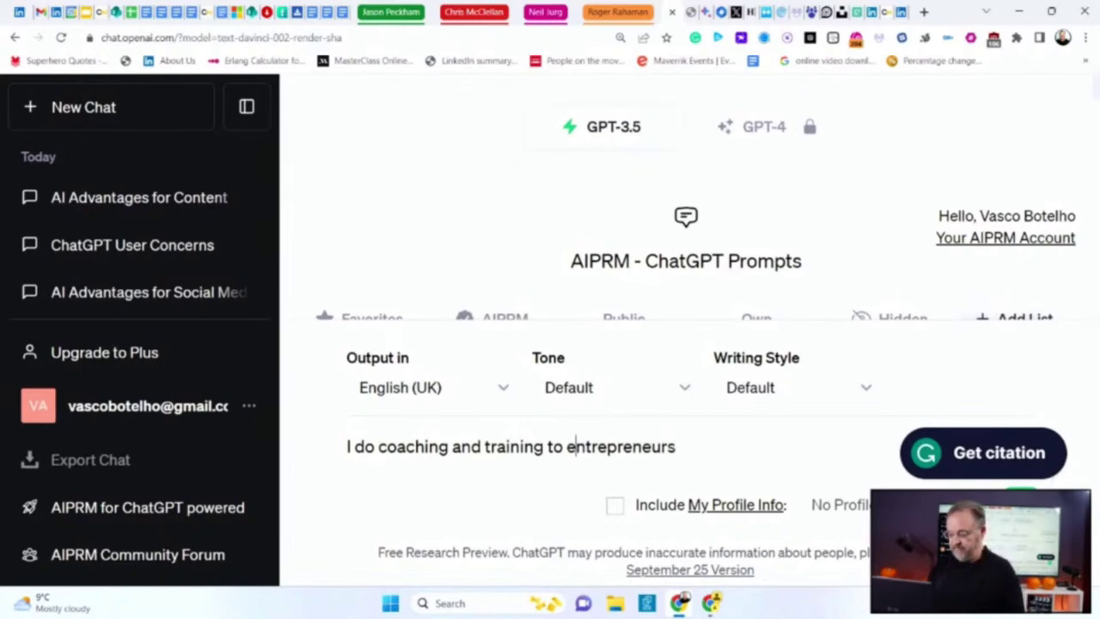
text(busi)
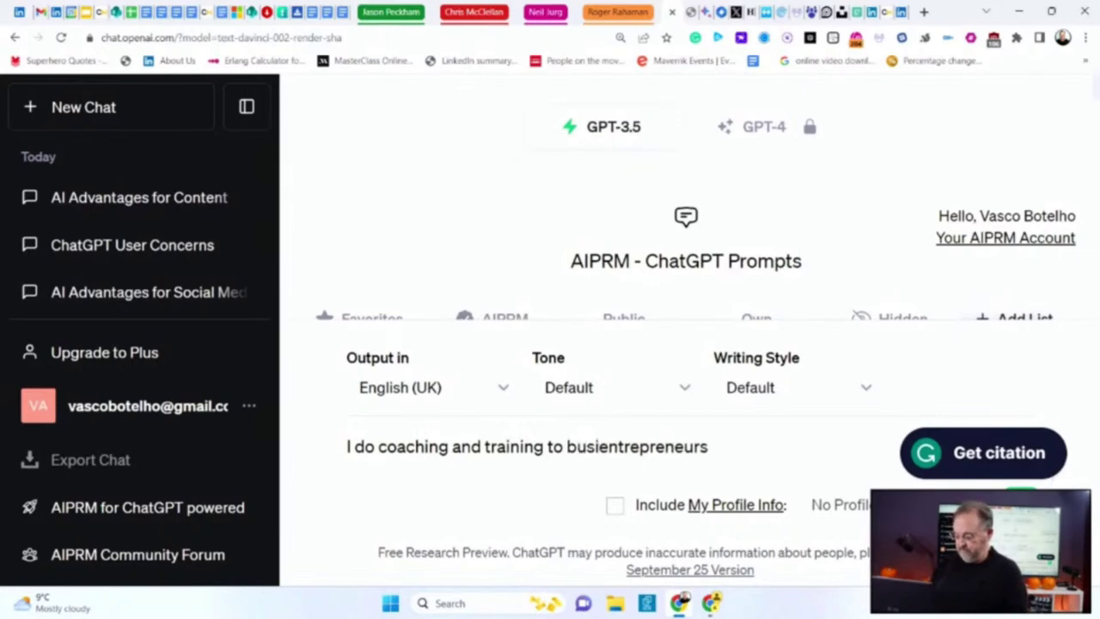
key(BackSpace)
text(y)
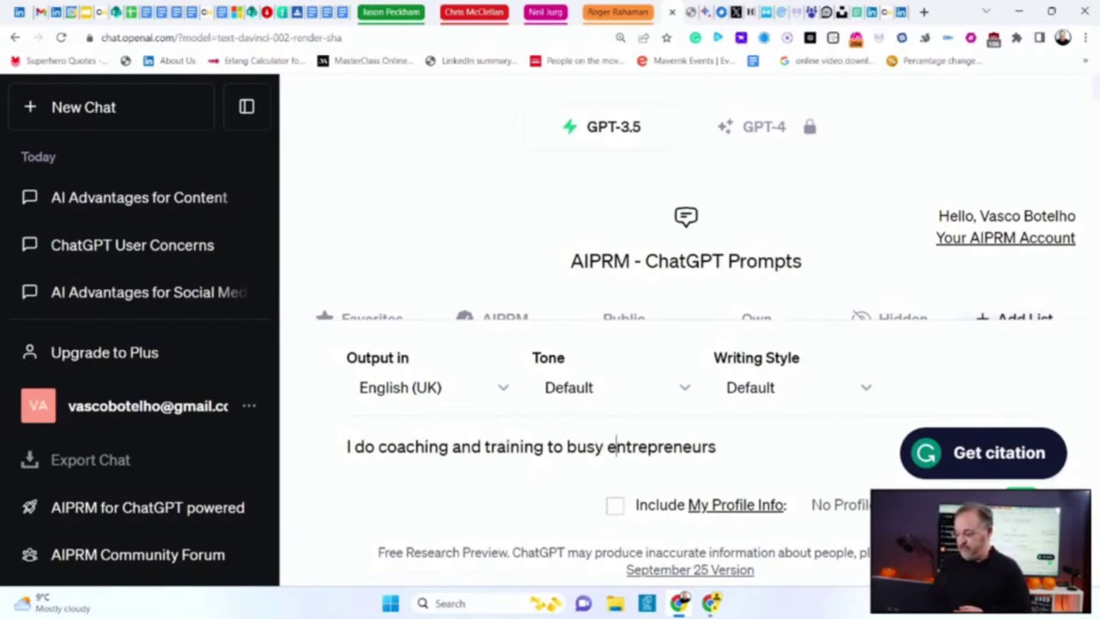
Step: Extend the prompt after "entrepreneurs" with ", give me 5 catcphrases for my business"
click(637, 446)
key(Right)
key(Right)
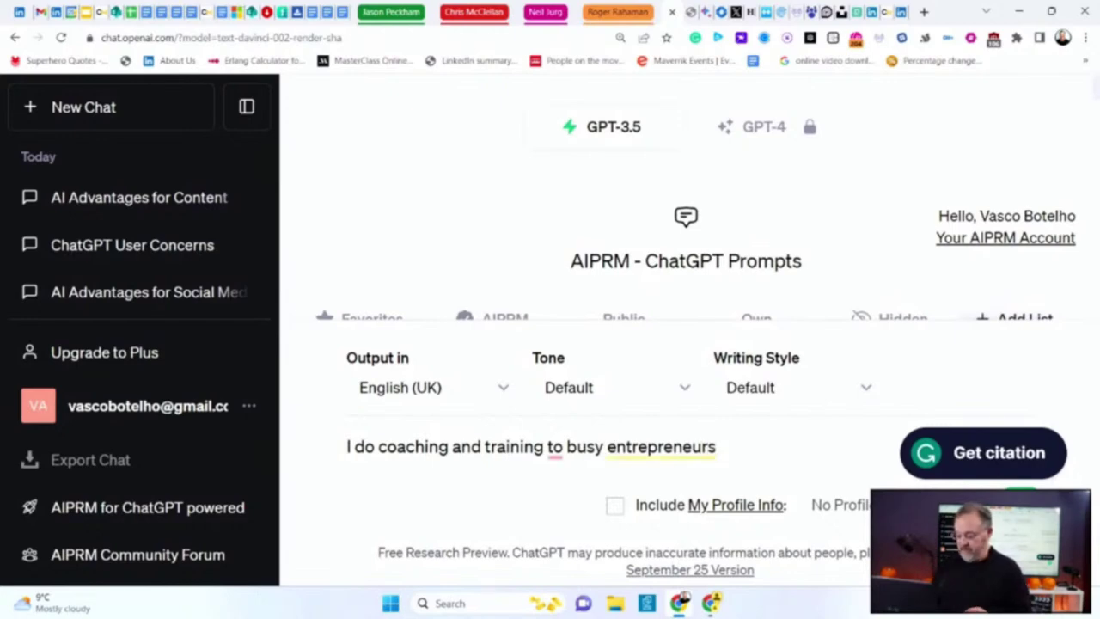
text(, give me )
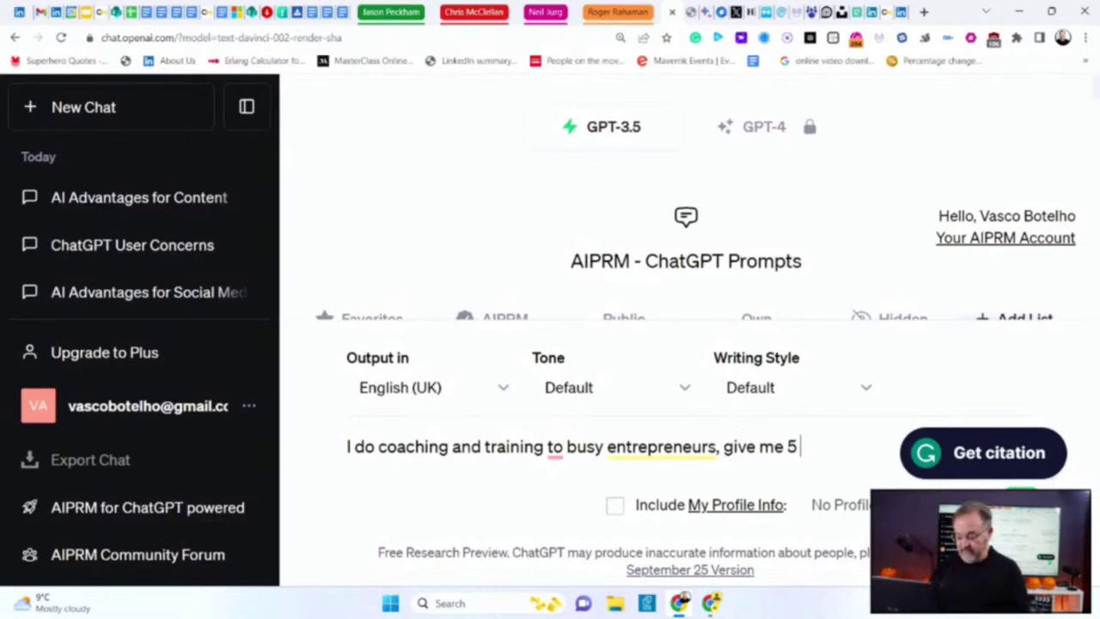
text(5 catchphra)
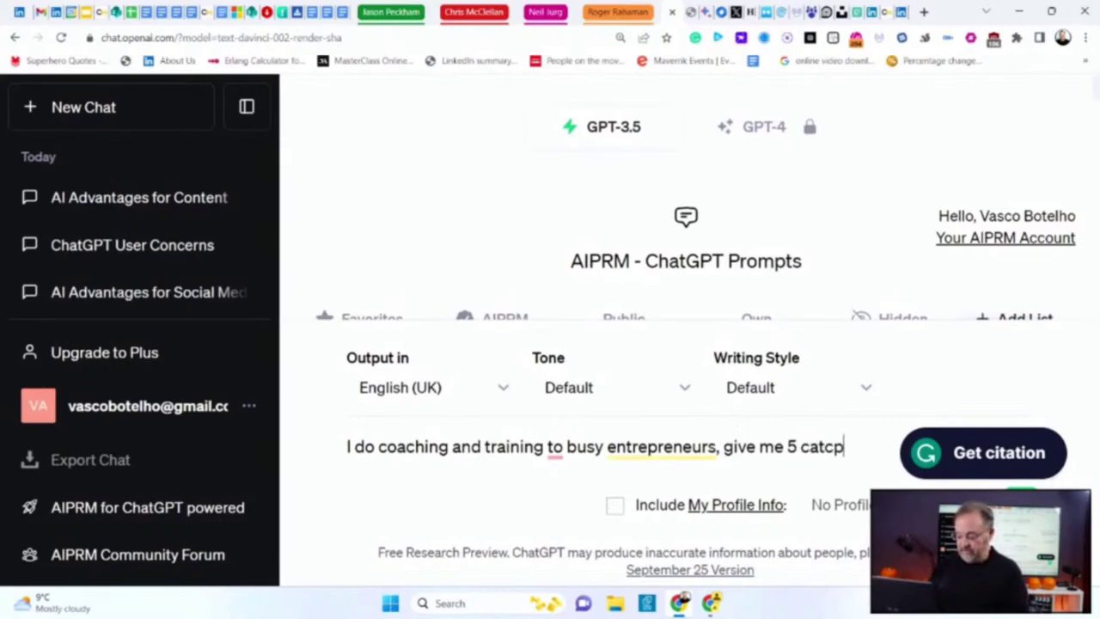
text(ses)
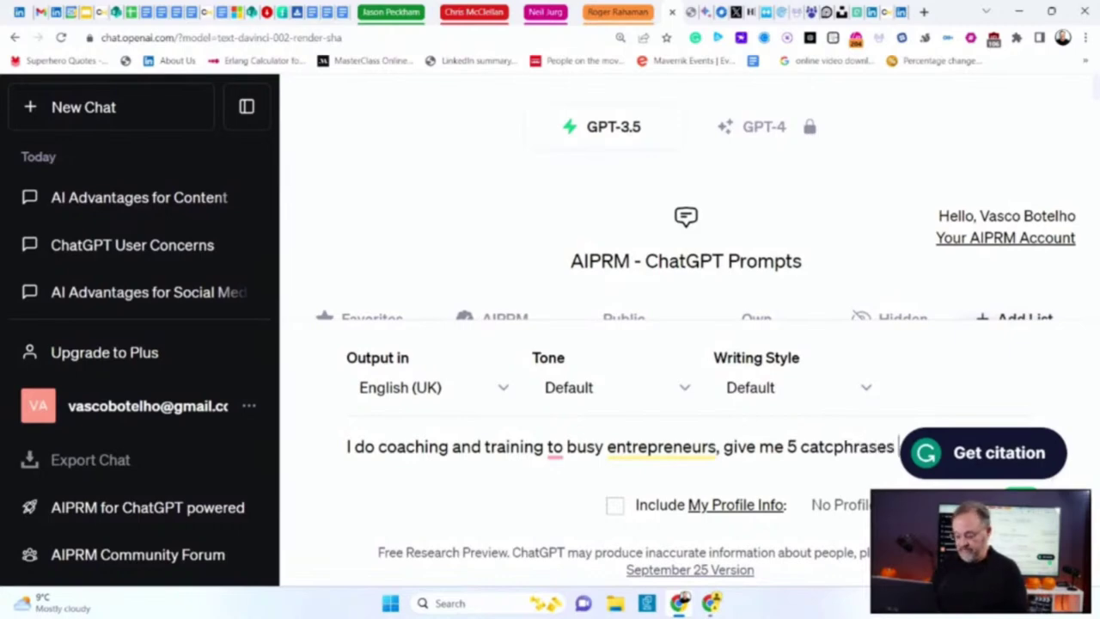
text( f)
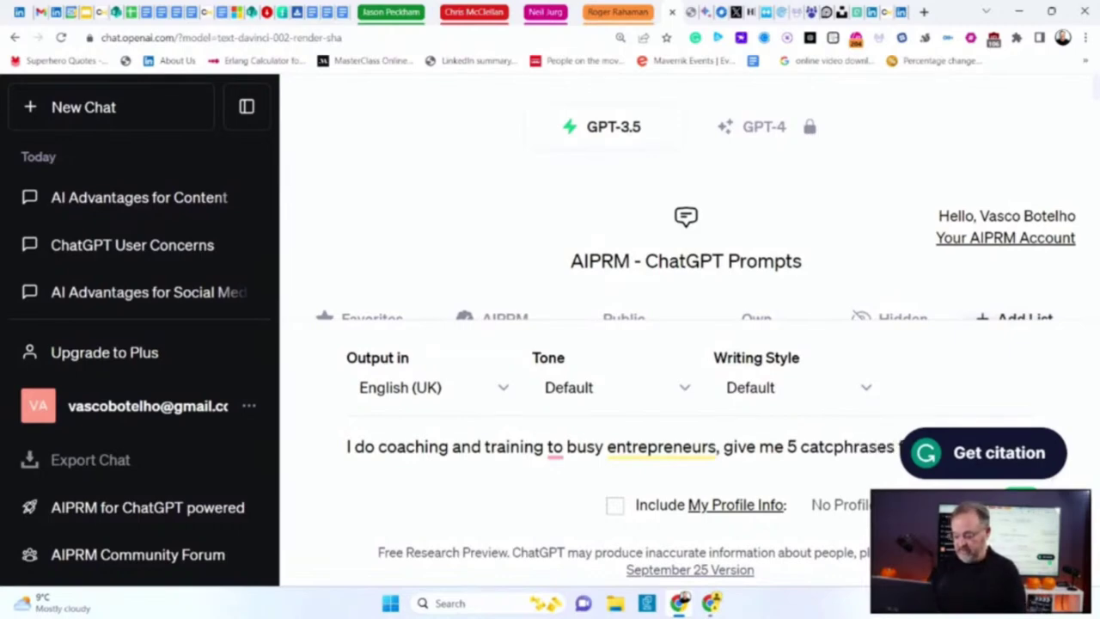
text(or my business)
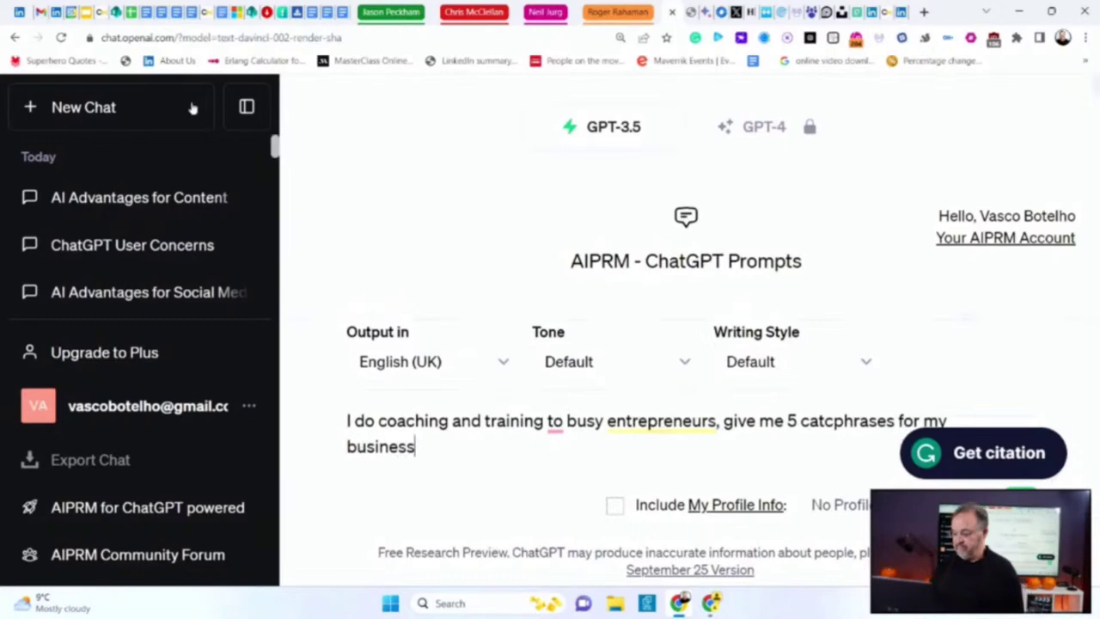
Step: Accept the Grammarly corrections "for" in place of "to" and "catchphrases" for the misspelled word, and send the prompt
mouse_move(554, 427)
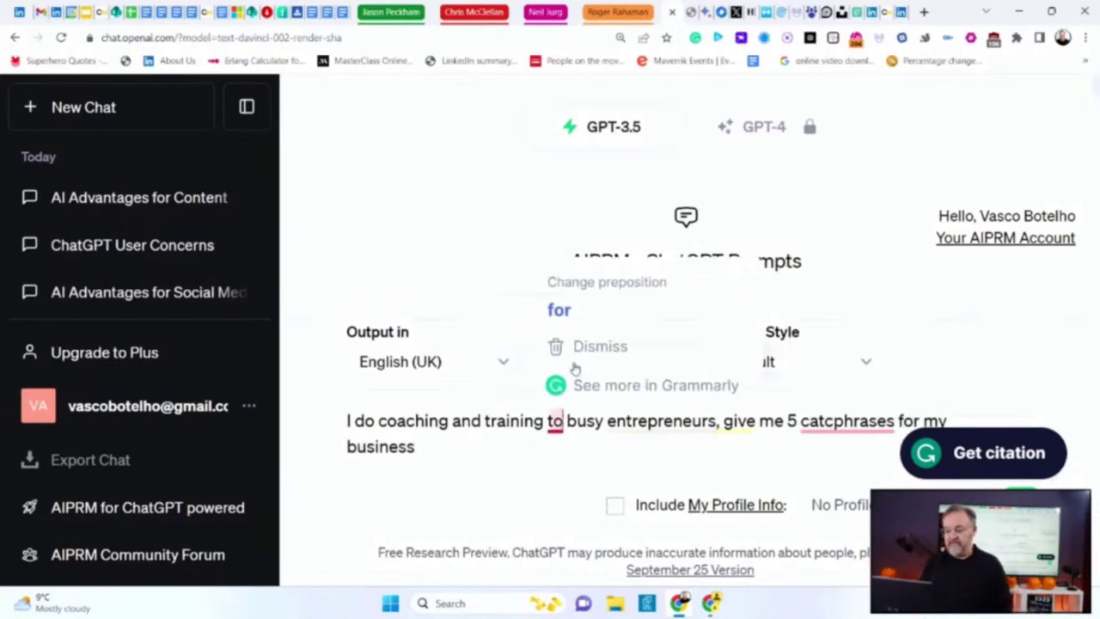
click(581, 321)
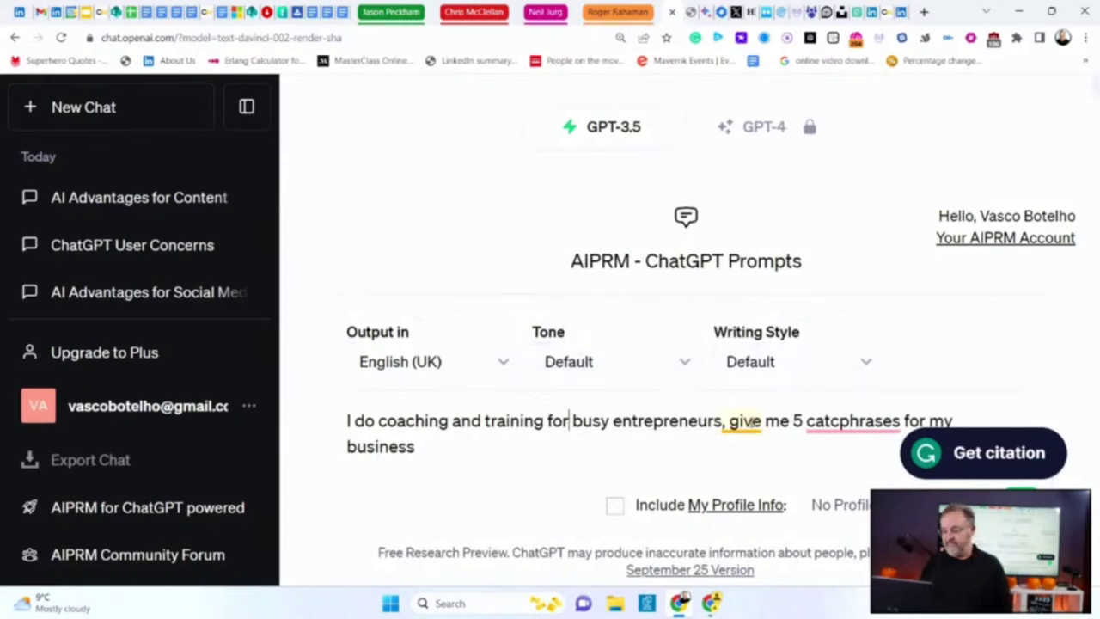
mouse_move(850, 421)
click(867, 269)
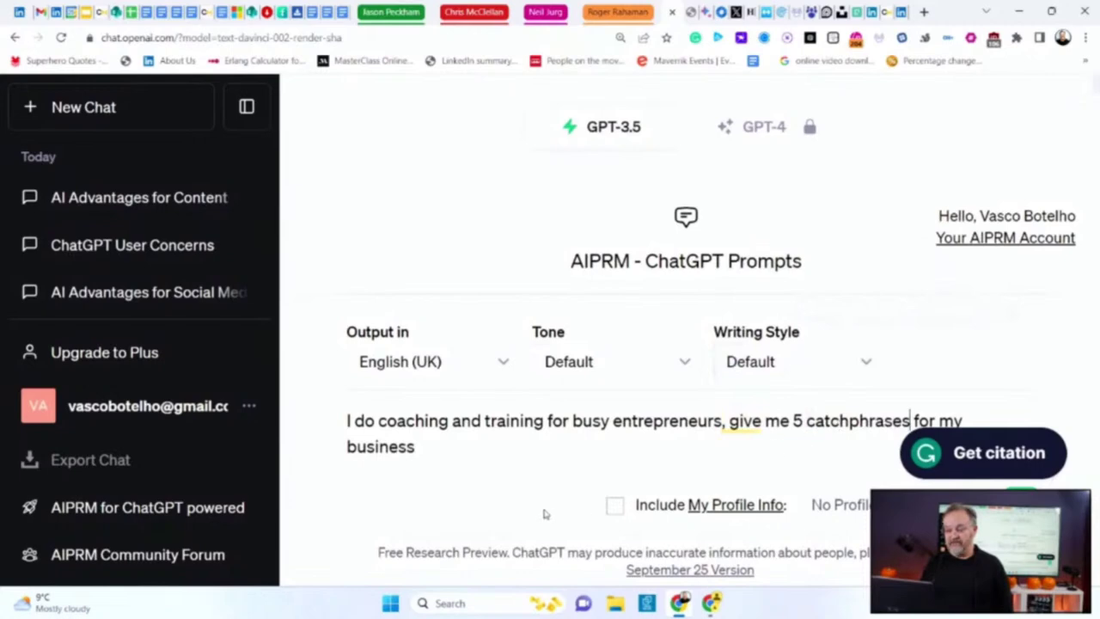
key(Return)
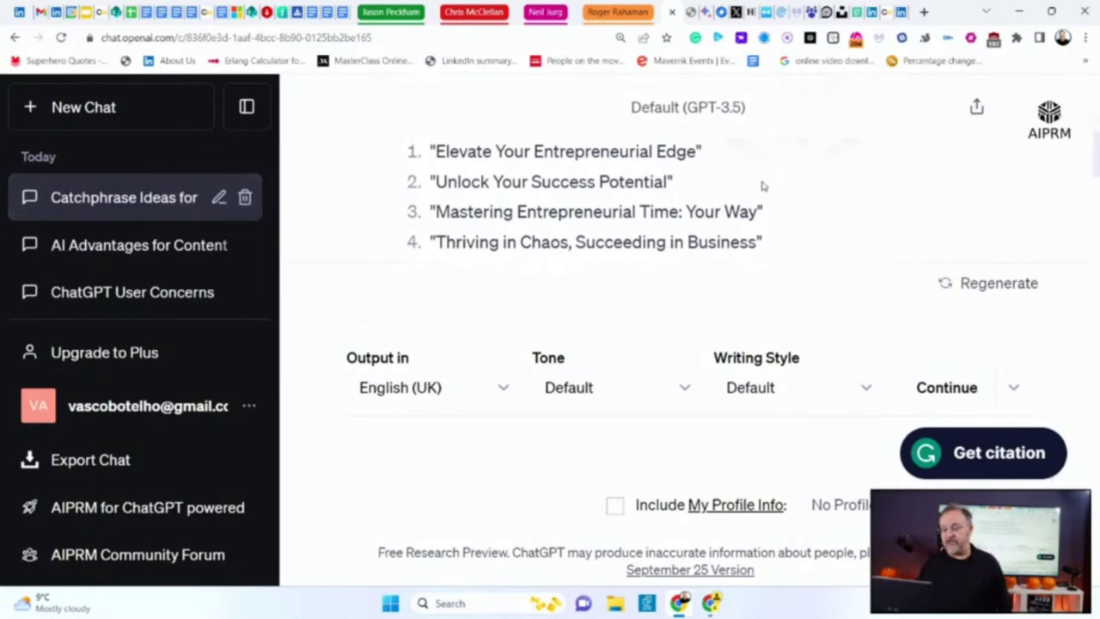
Step: Copy the fourth catchphrase, "Thriving in Chaos, Succeeding in Business", into the message box without its quotation marks
scroll(762, 183, down, 1)
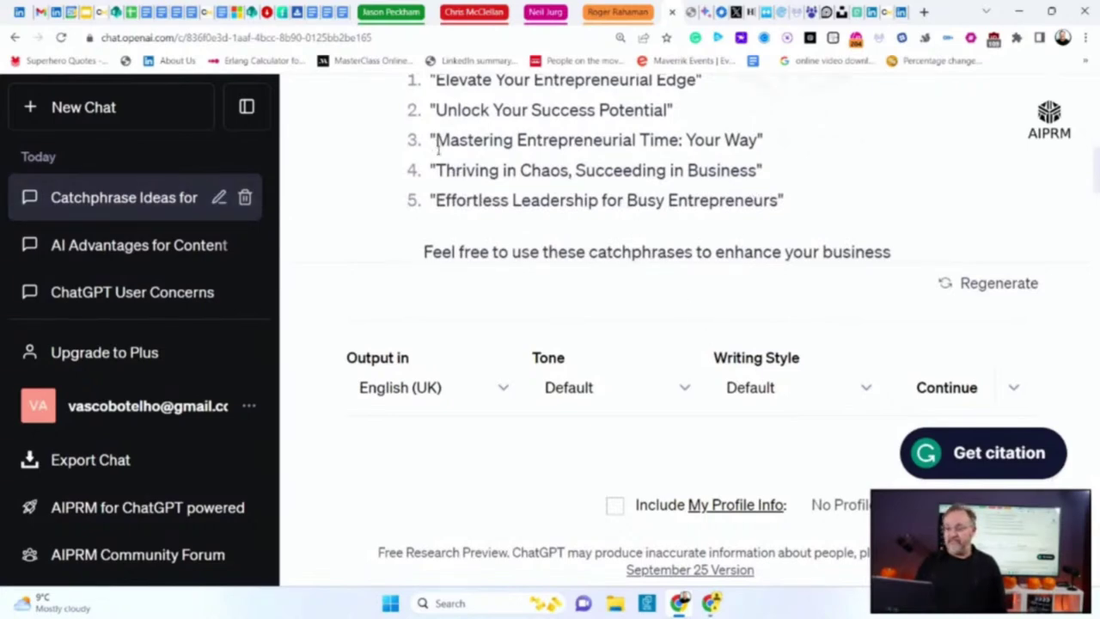
drag(438, 175, 762, 171)
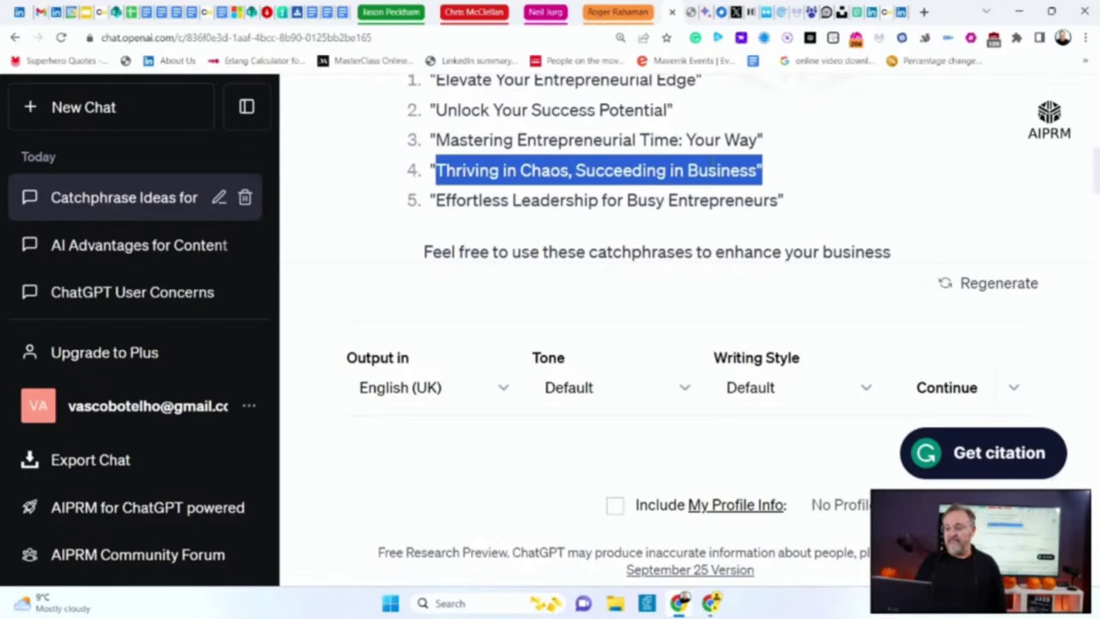
right_click(715, 163)
click(755, 172)
click(447, 445)
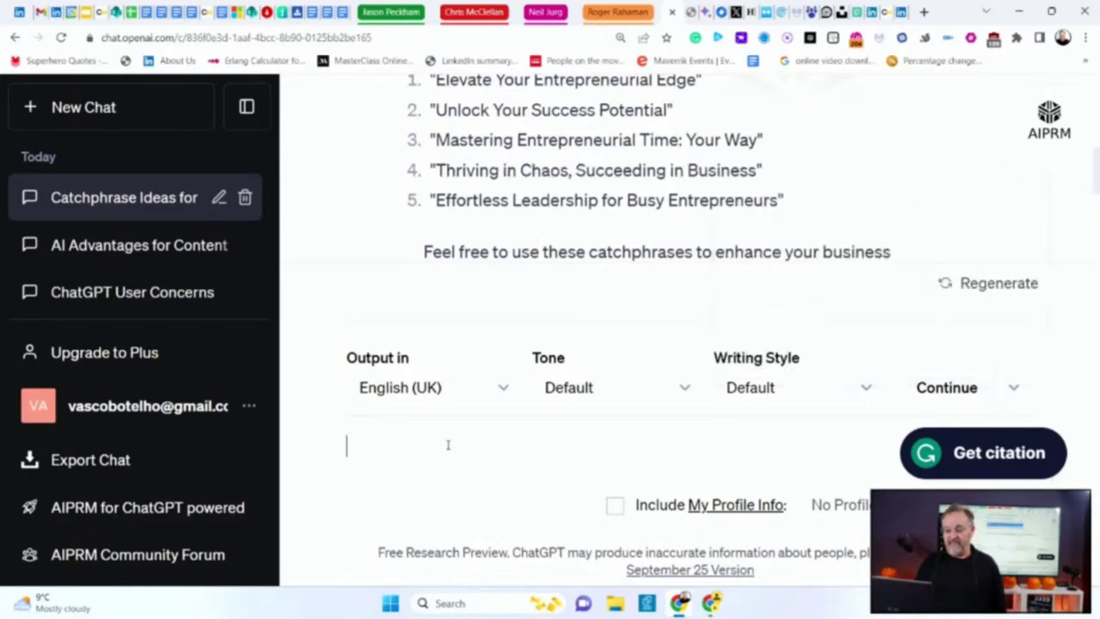
right_click(448, 445)
key(Escape)
key(ctrl+v)
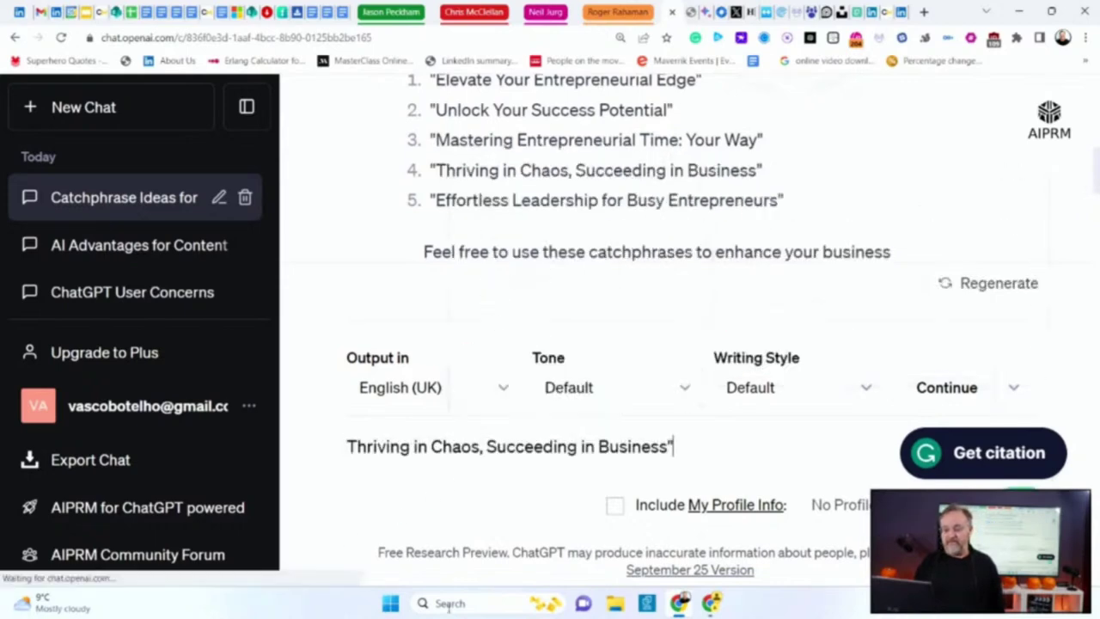
key(BackSpace)
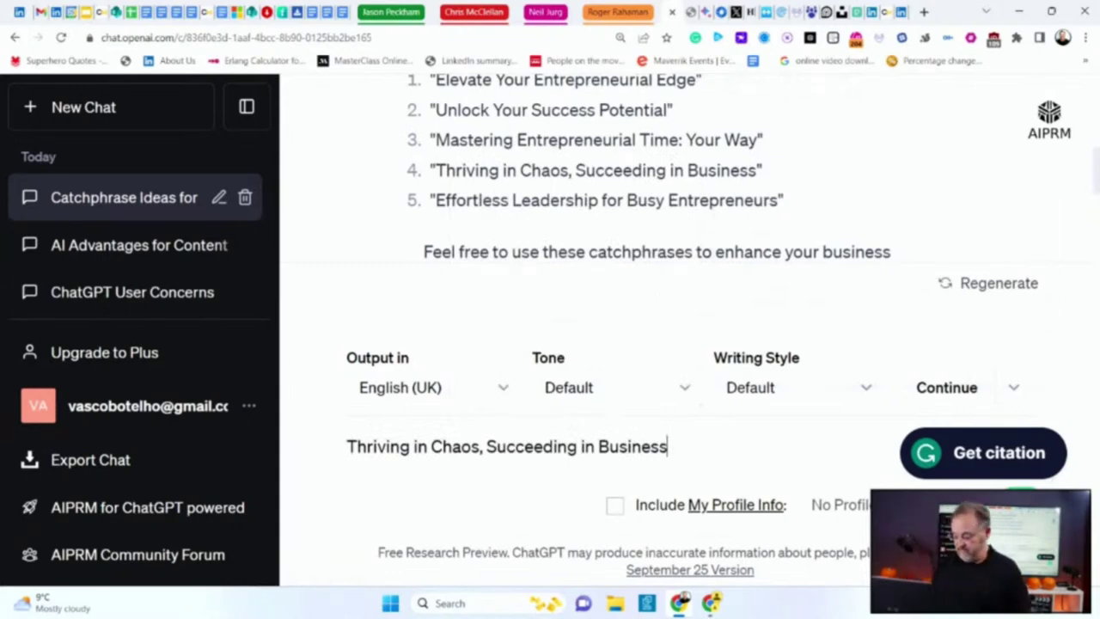
Step: Insert "Make it in a more young language:" before the catchphrase in the message box and send the prompt
key(Left)
key(Left)
key(Left)
key(Left)
key(Left)
key(Left)
key(Left)
key(Left)
key(Left)
key(Left)
key(Left)
key(Left)
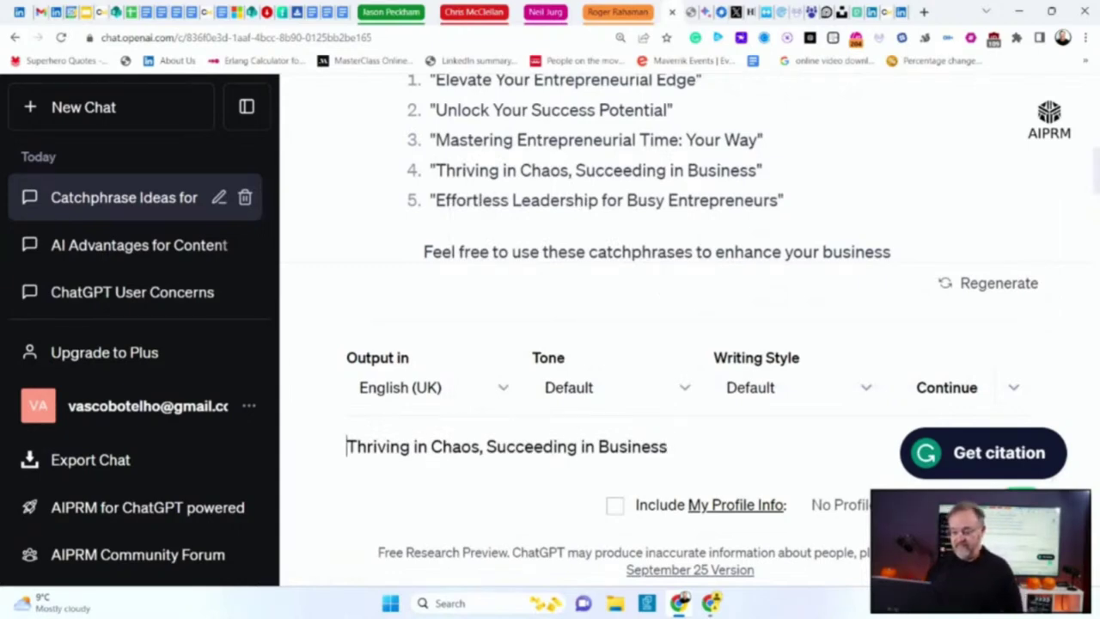
text(Make it)
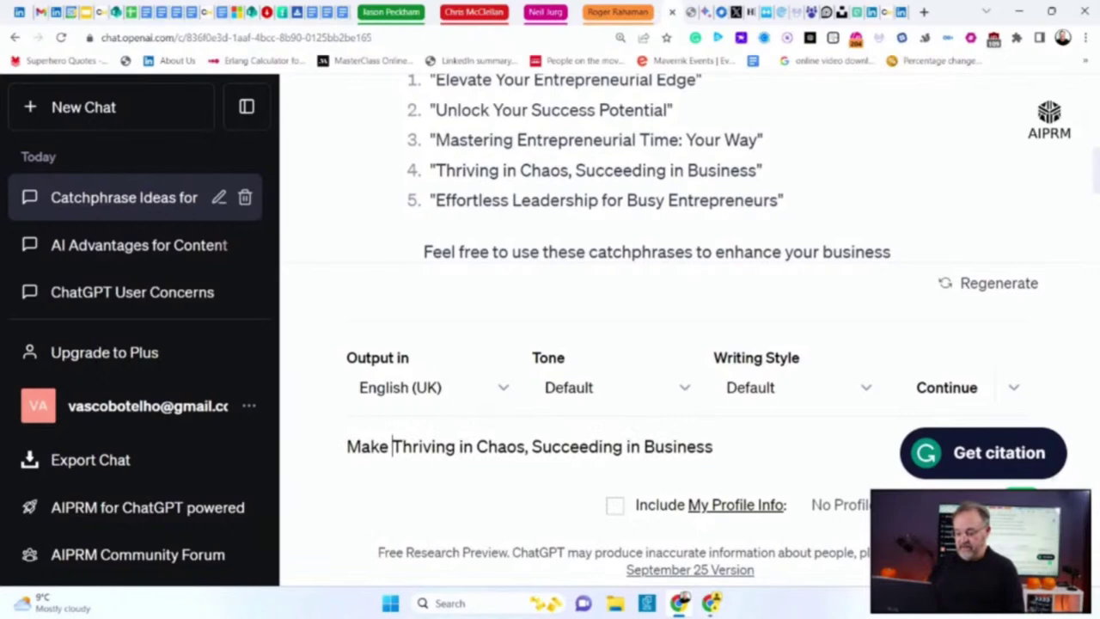
text( in a more )
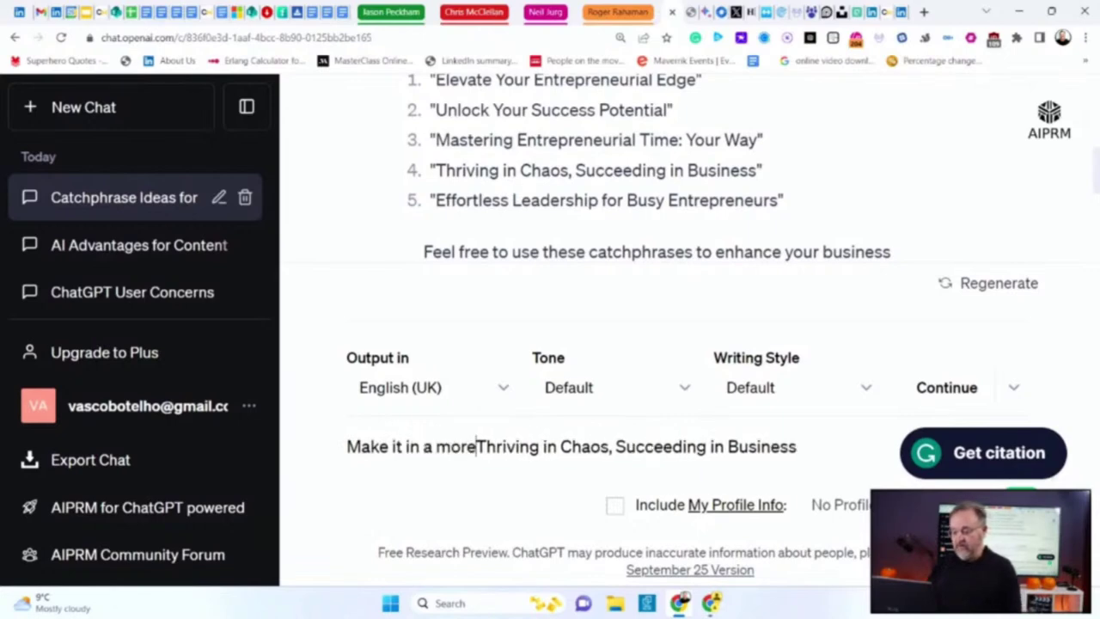
text(young lang)
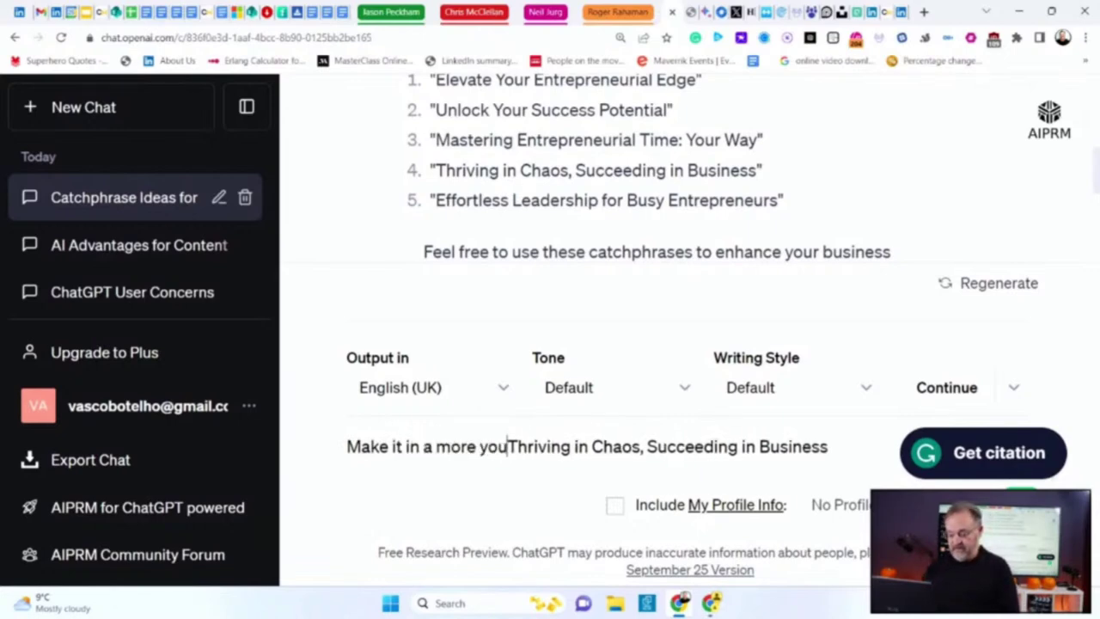
text(u)
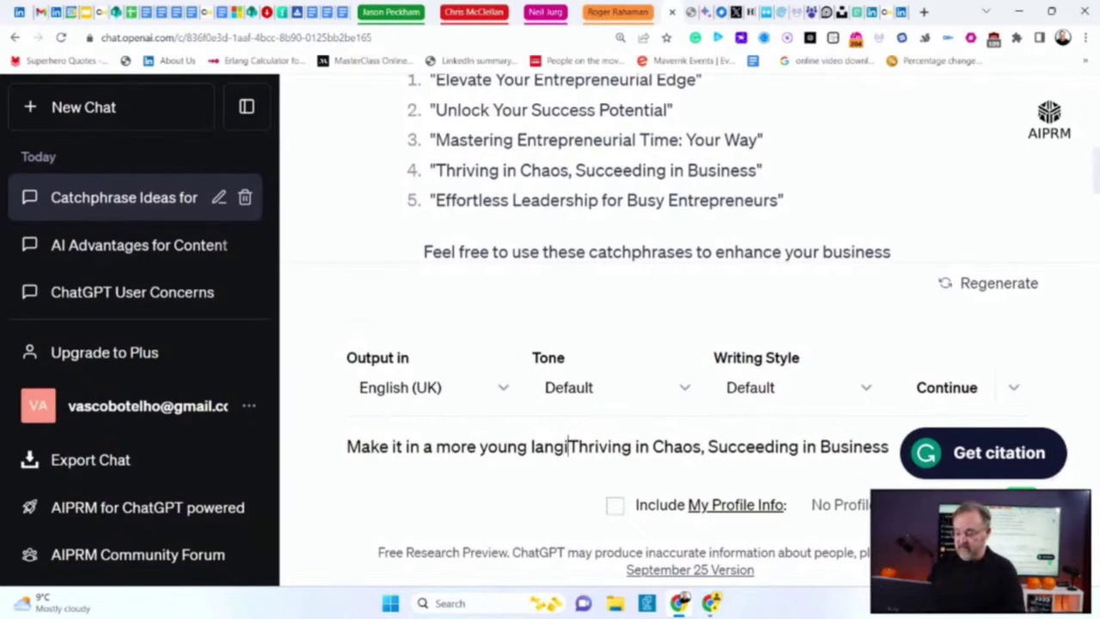
key(BackSpace)
text(uage)
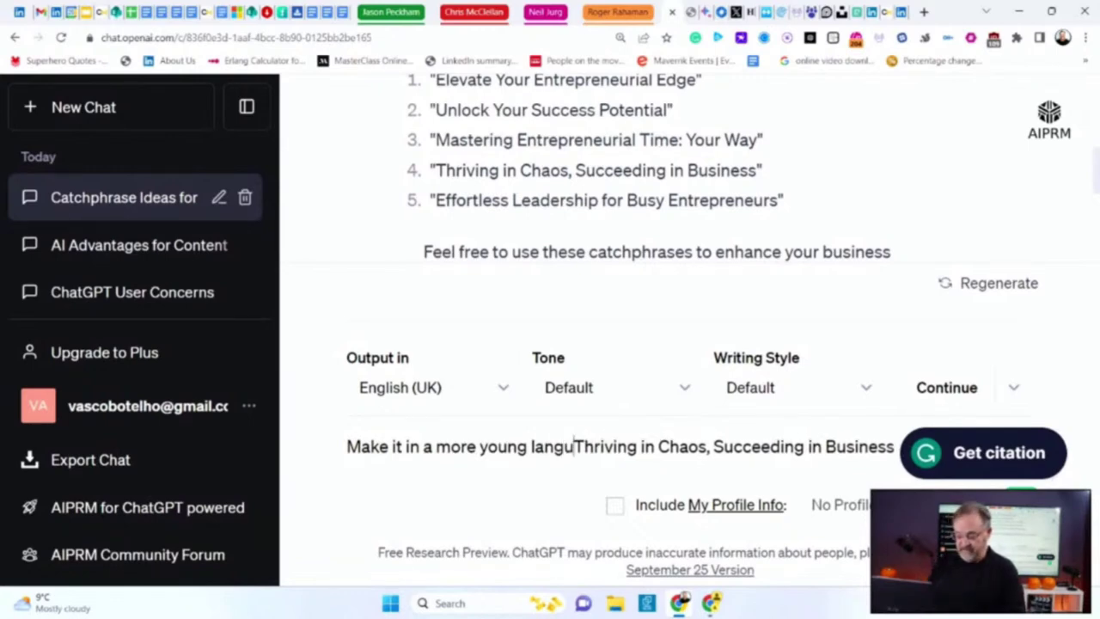
key(BackSpace)
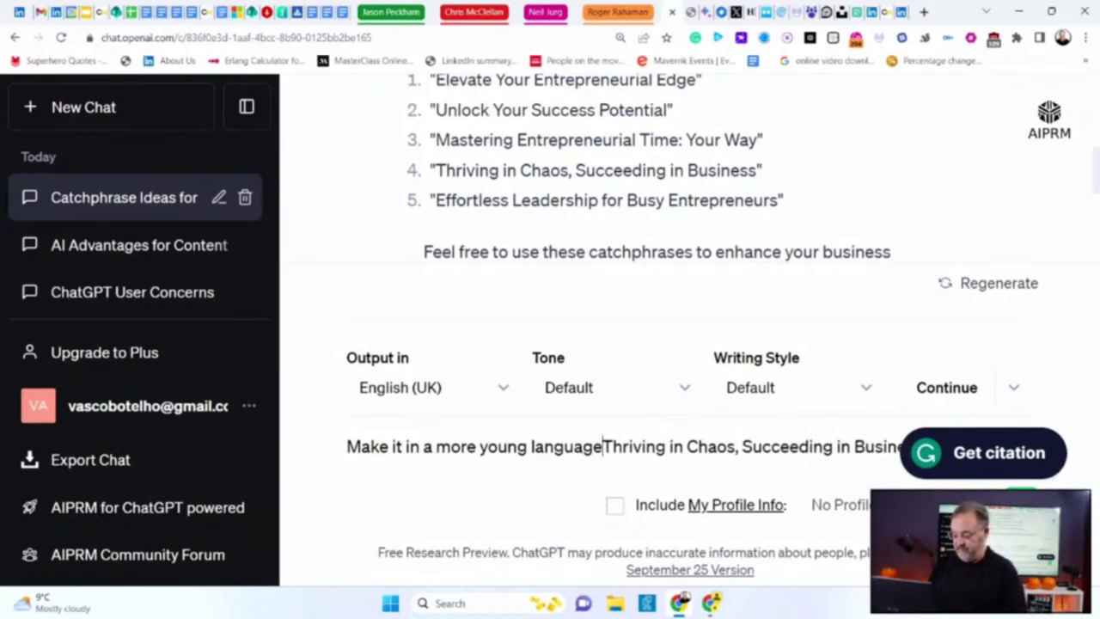
text(:)
key(Return)
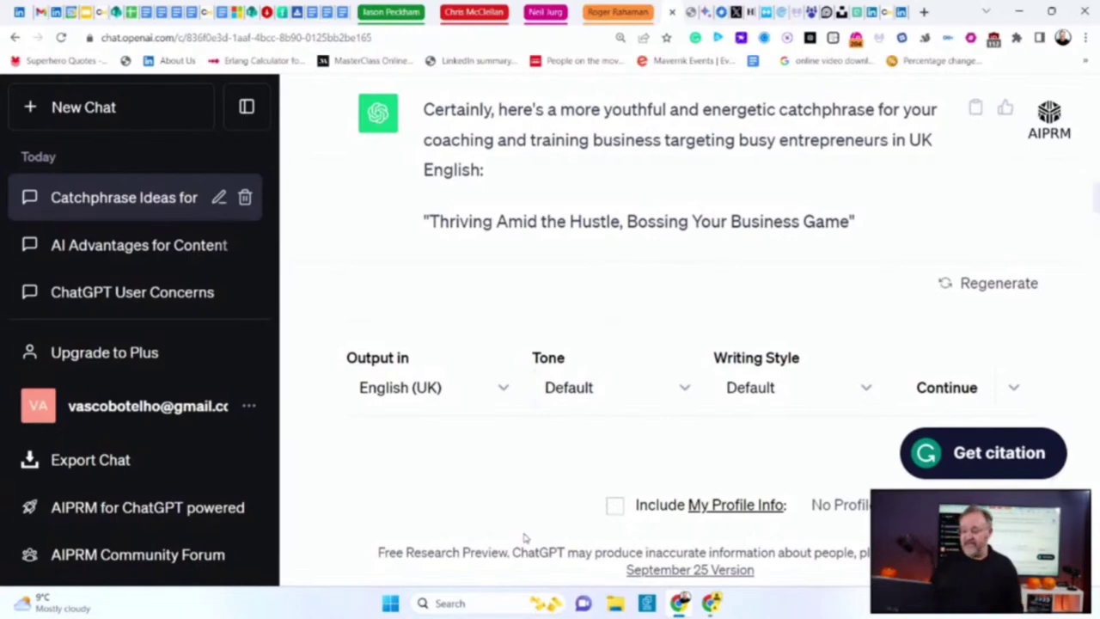
Step: Begin a new prompt in the same chat with "write a short LinkedIn post"
scroll(643, 182, up, 5)
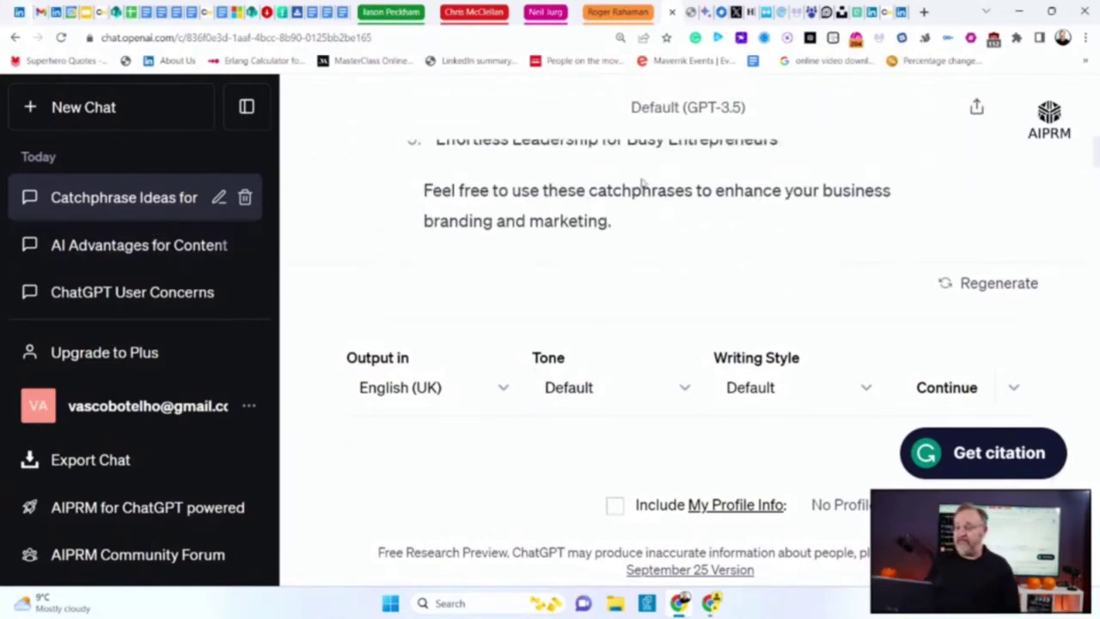
scroll(641, 180, up, 5)
scroll(590, 194, down, 5)
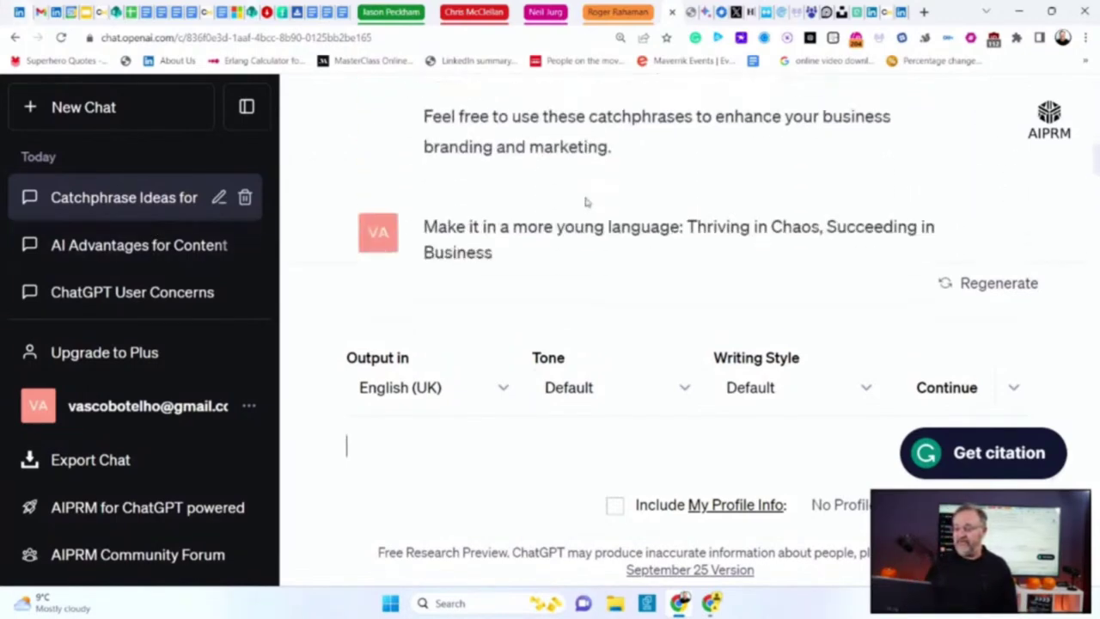
scroll(585, 198, up, 5)
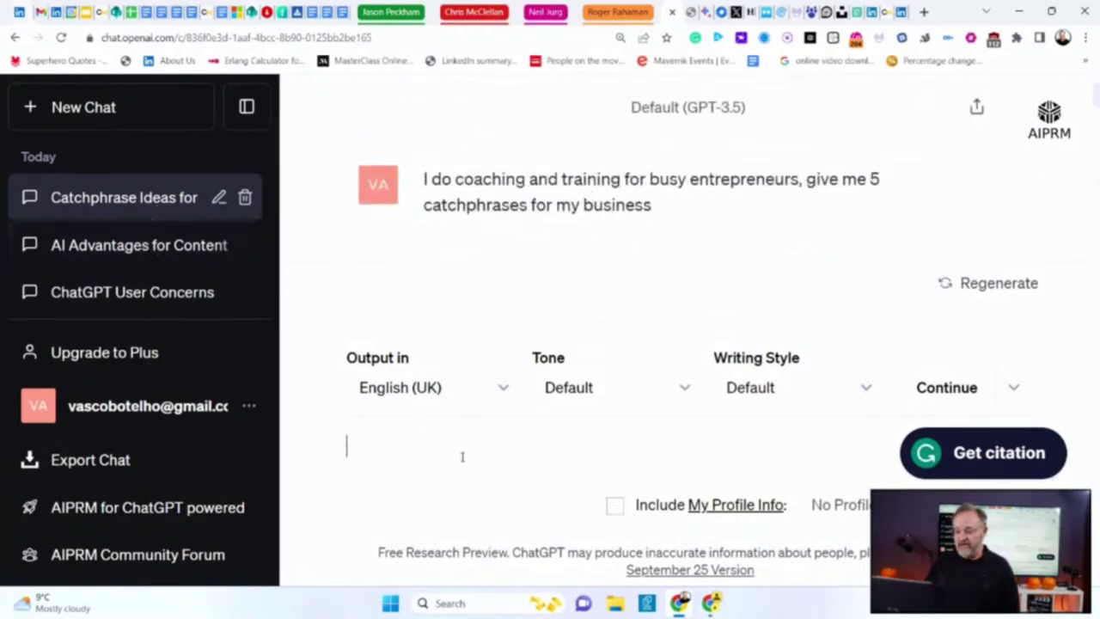
text(write)
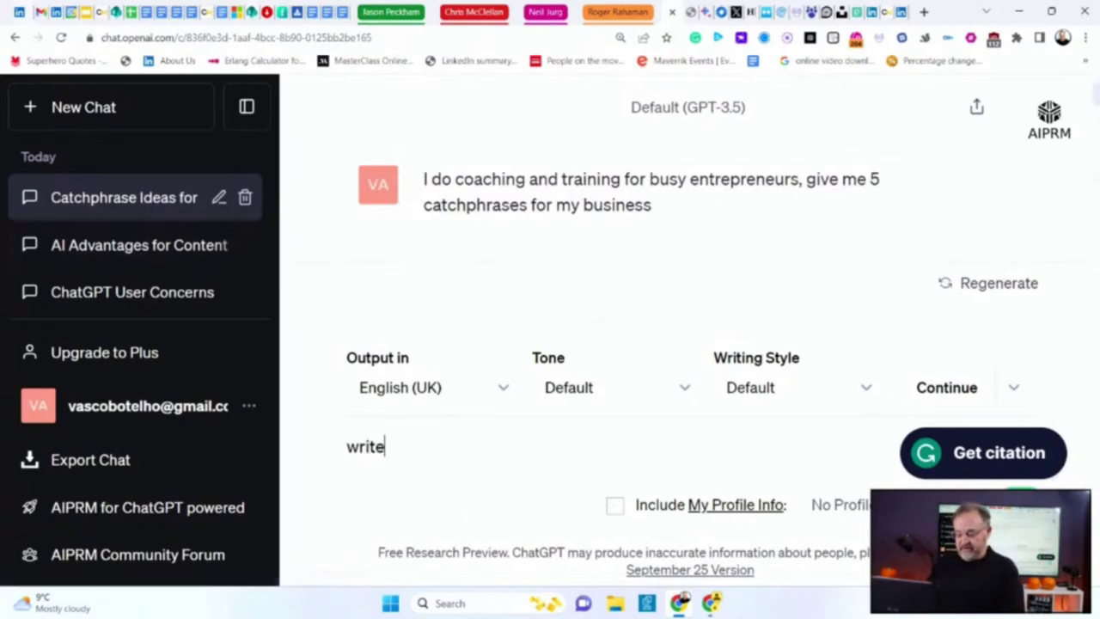
text( me a lin)
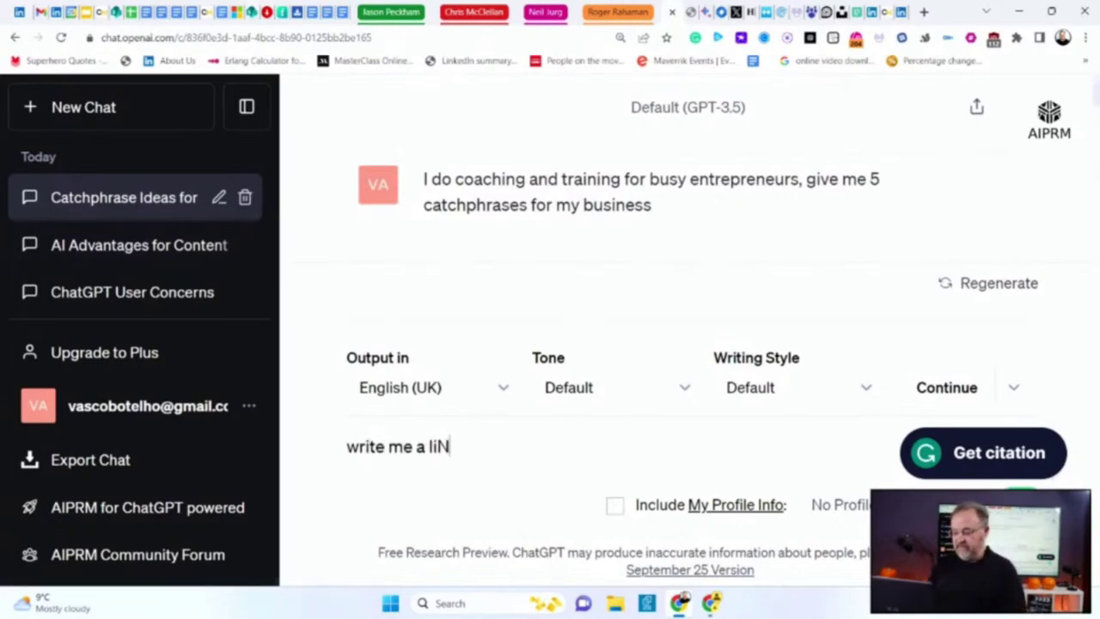
key(BackSpace)
key(BackSpace)
key(BackSpace)
key(BackSpace)
key(BackSpace)
key(BackSpace)
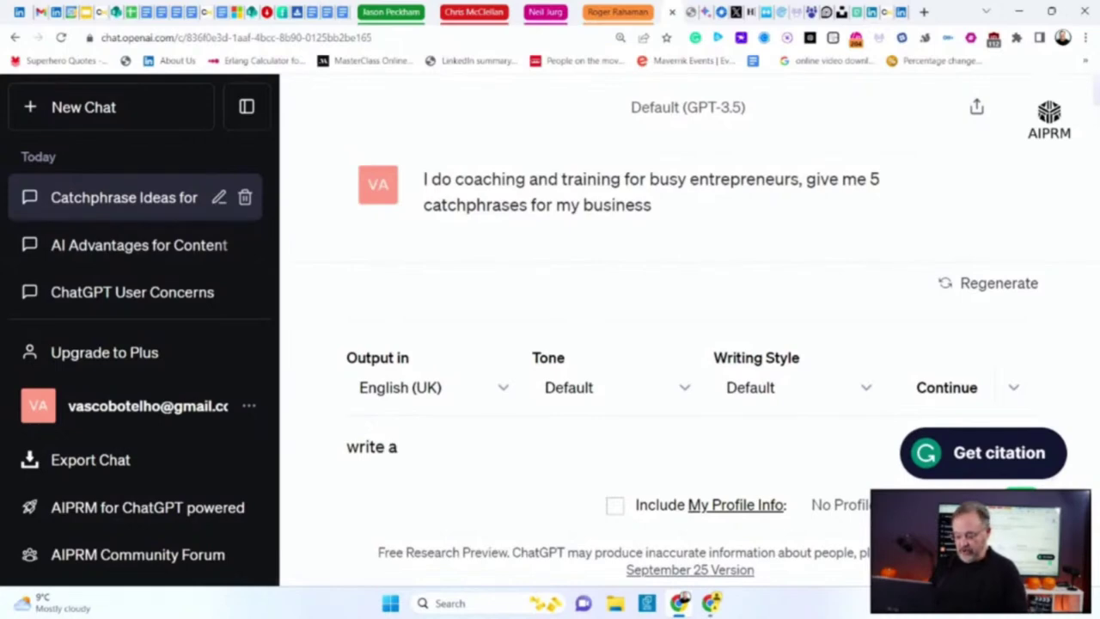
text(short Li)
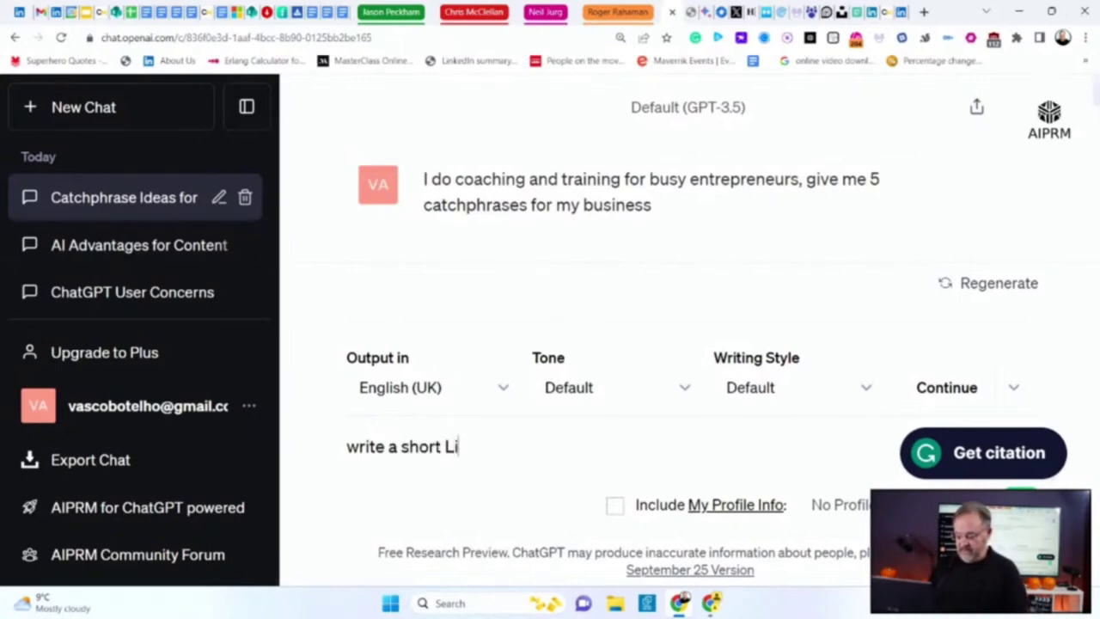
text(nkedIn)
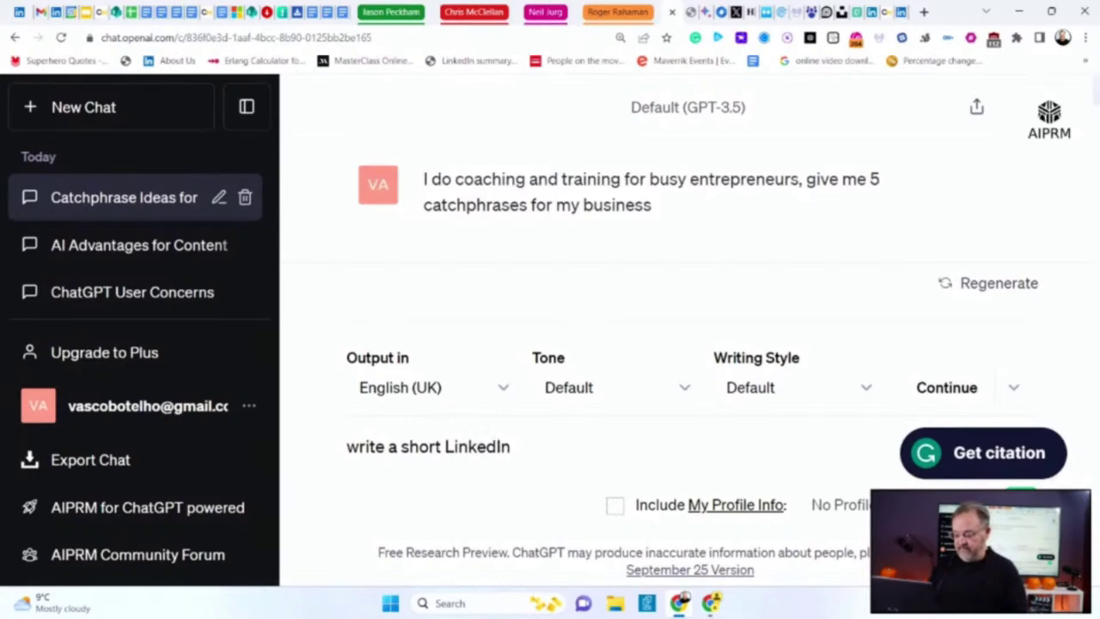
text( post)
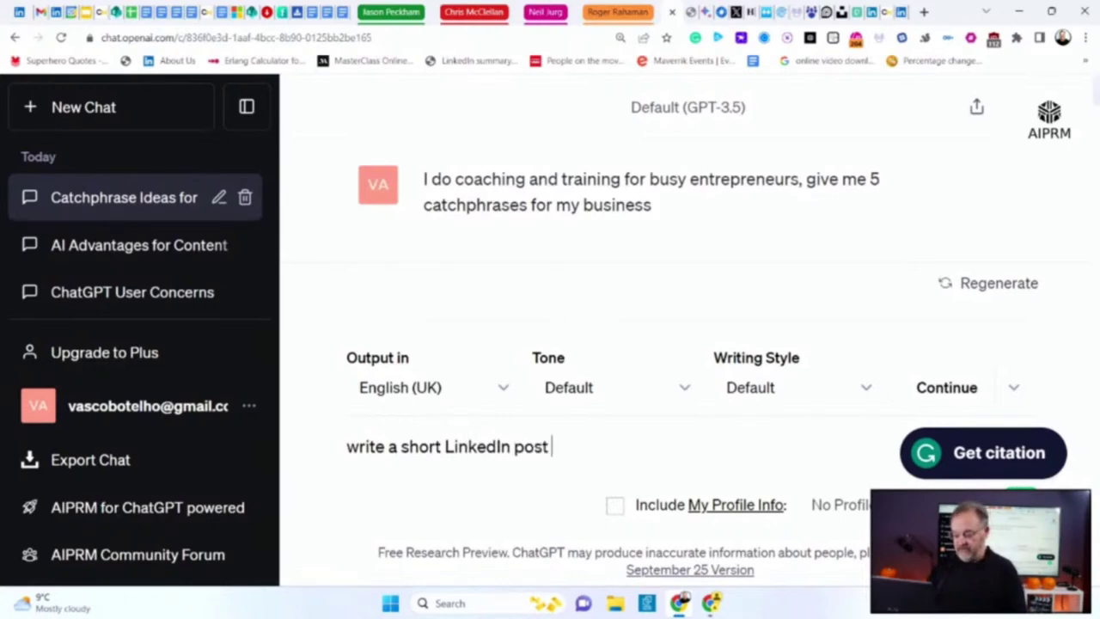
Step: Complete the prompt with "about the advantages of doing business in Oxford" and send it
text( about the)
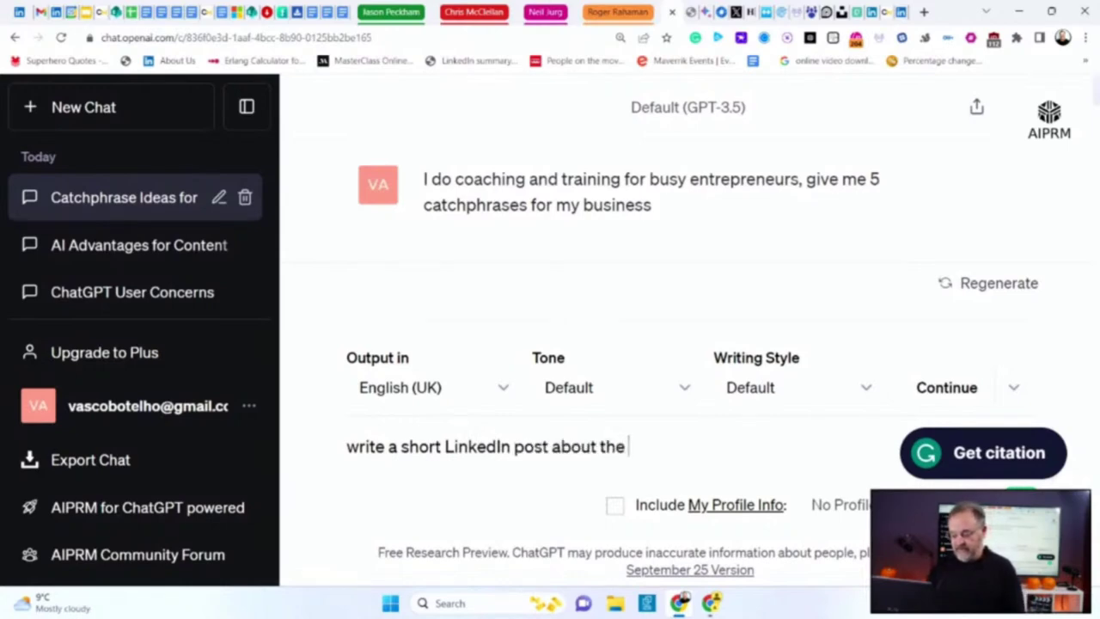
text( advantage)
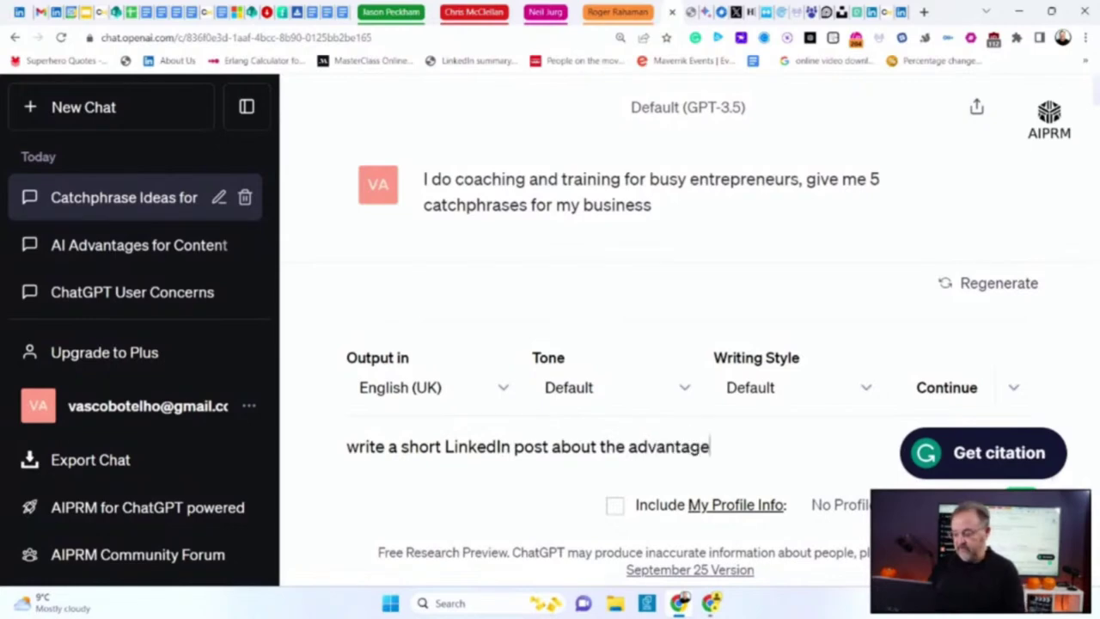
text(s og)
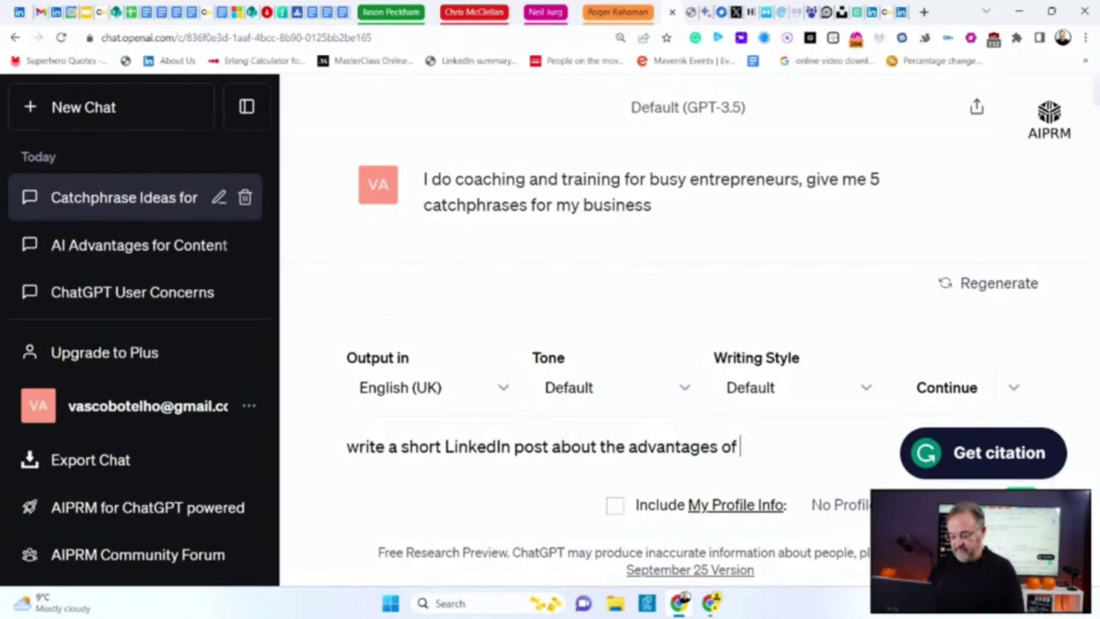
text(doing busin)
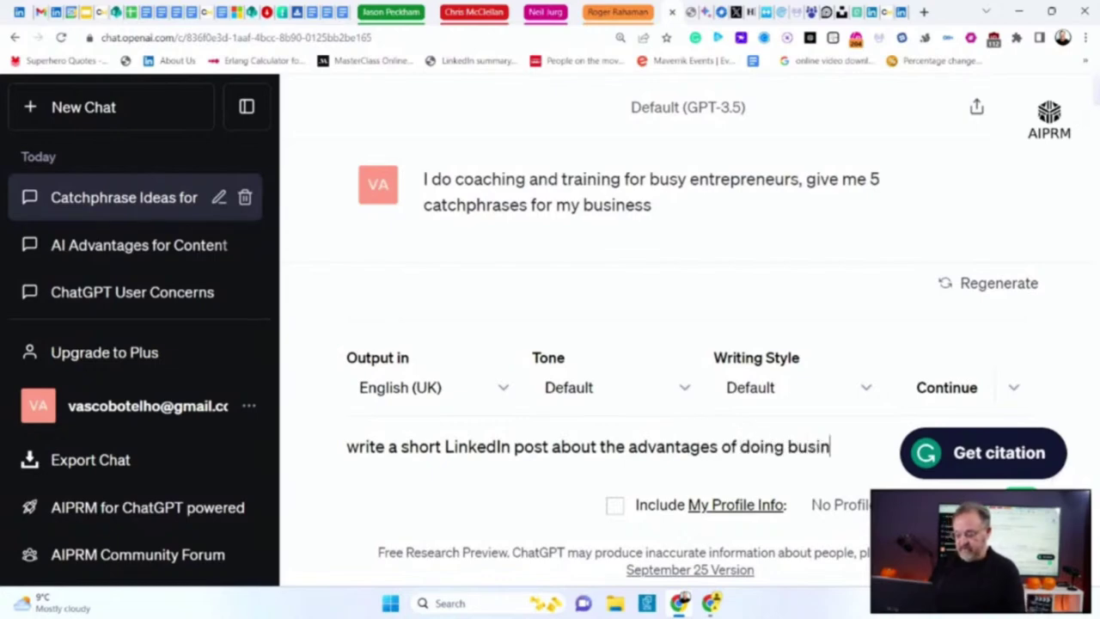
text(ess in)
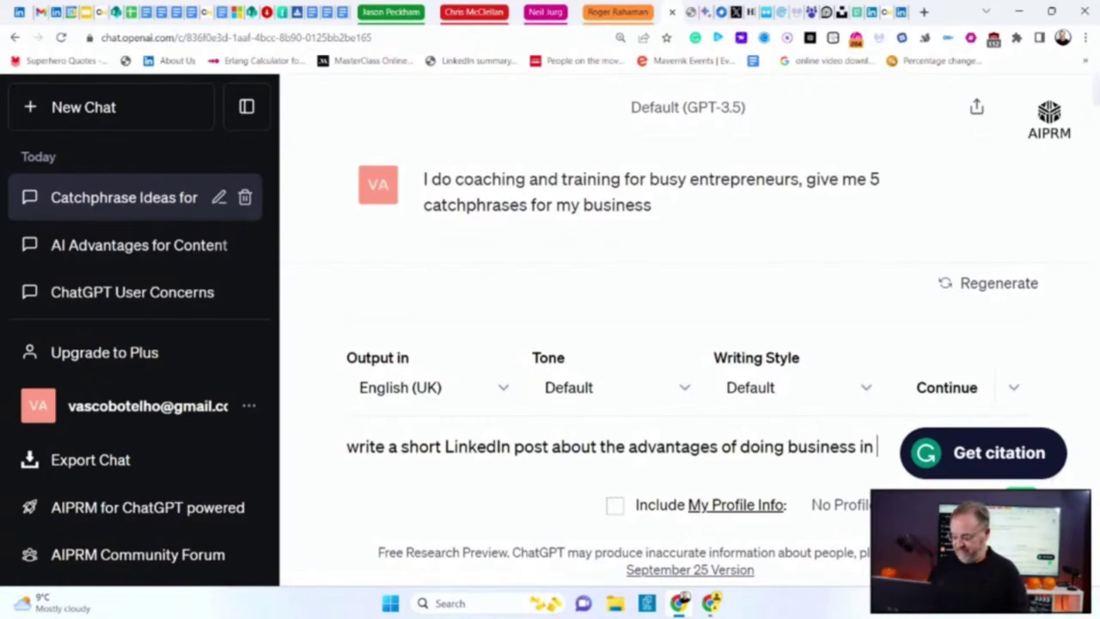
text( Ox)
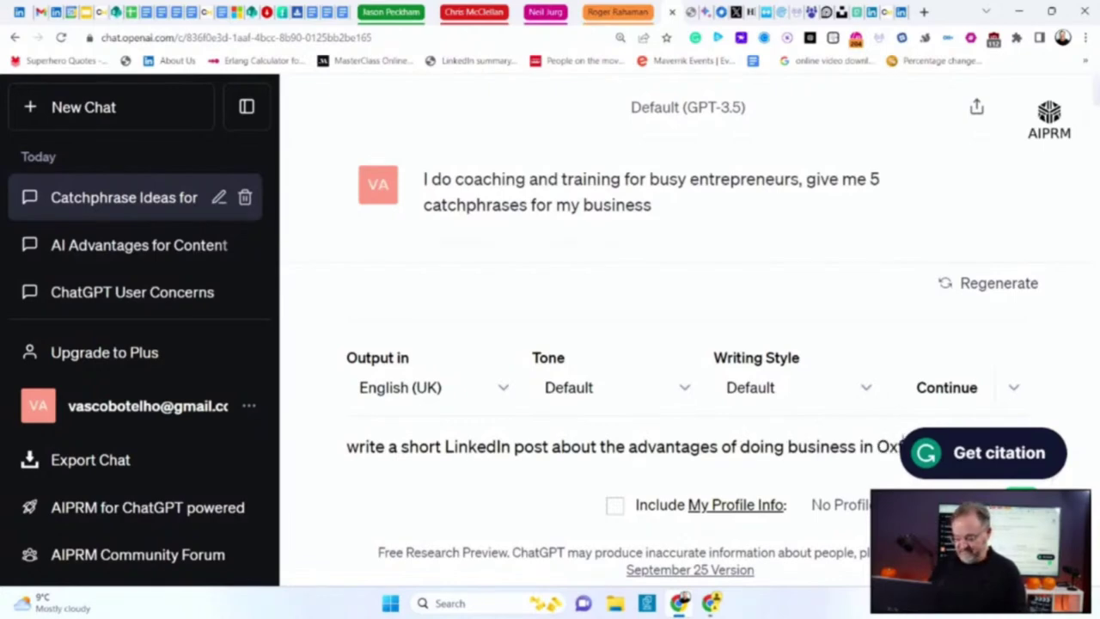
key(Return)
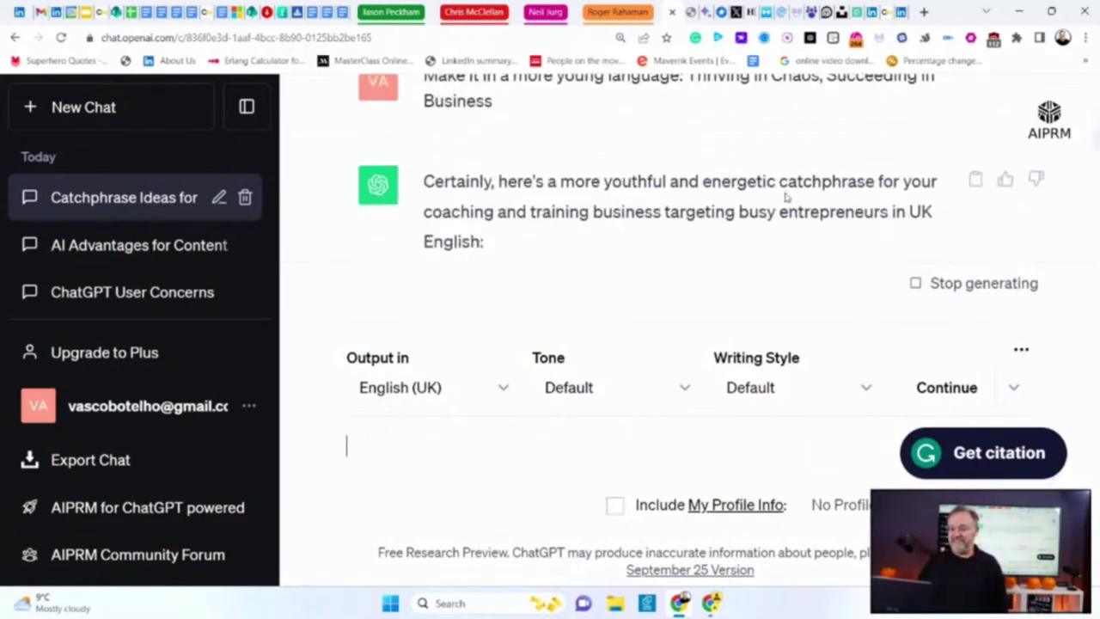
Step: Copy the generated post from the title "Exploring Opportunities in Oxford" through its closing paragraph
scroll(739, 196, down, 1)
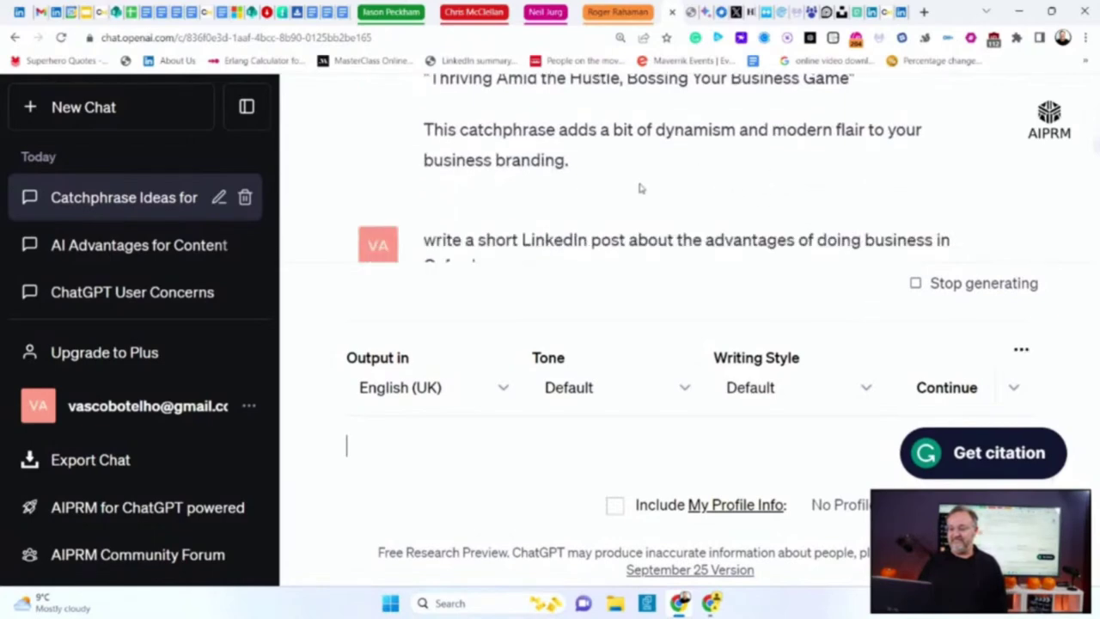
scroll(639, 181, down, 6)
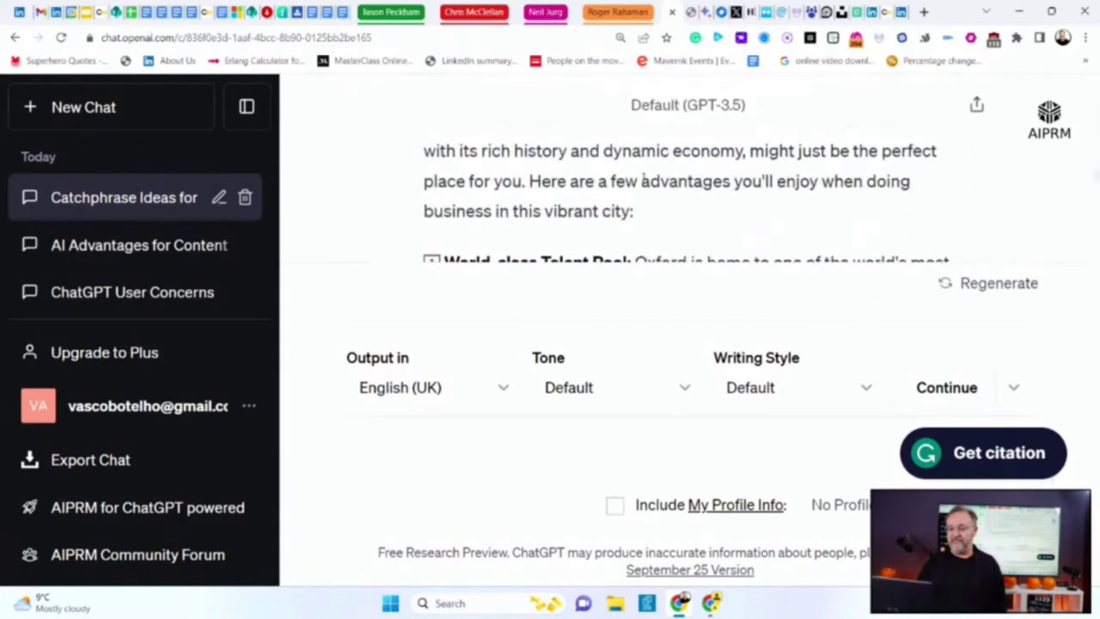
scroll(642, 181, up, 2)
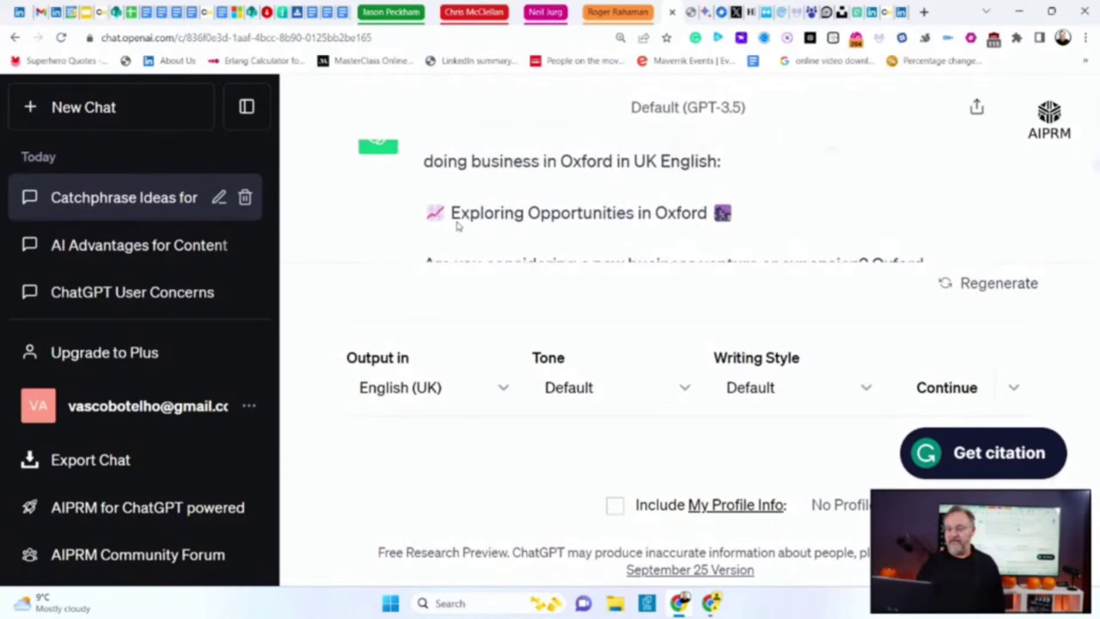
drag(457, 225, 712, 251)
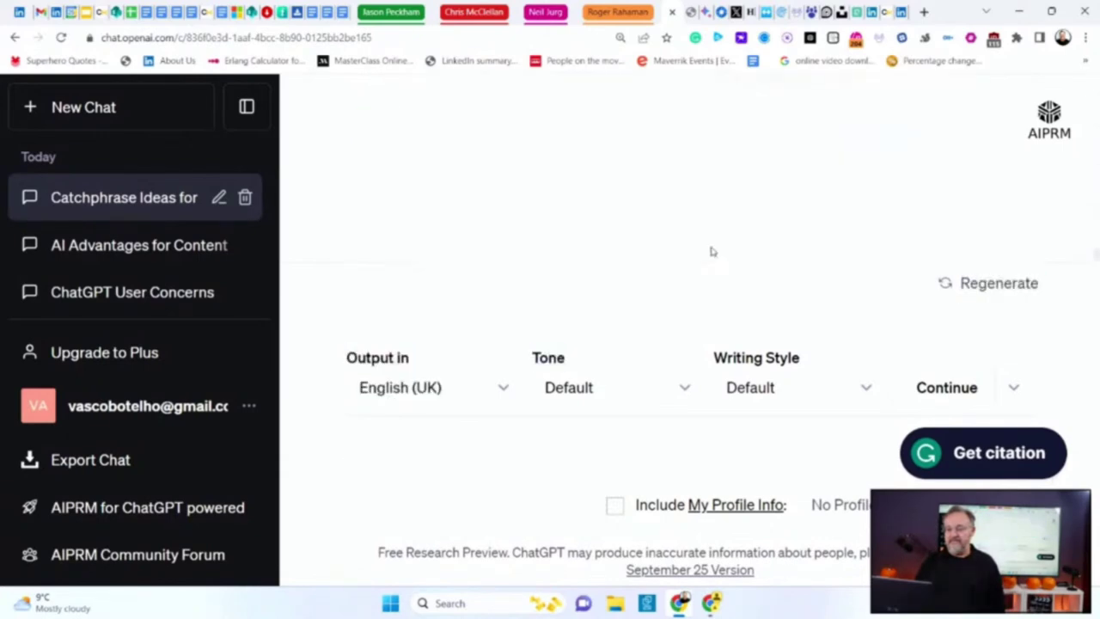
drag(713, 208, 710, 210)
right_click(713, 196)
click(765, 206)
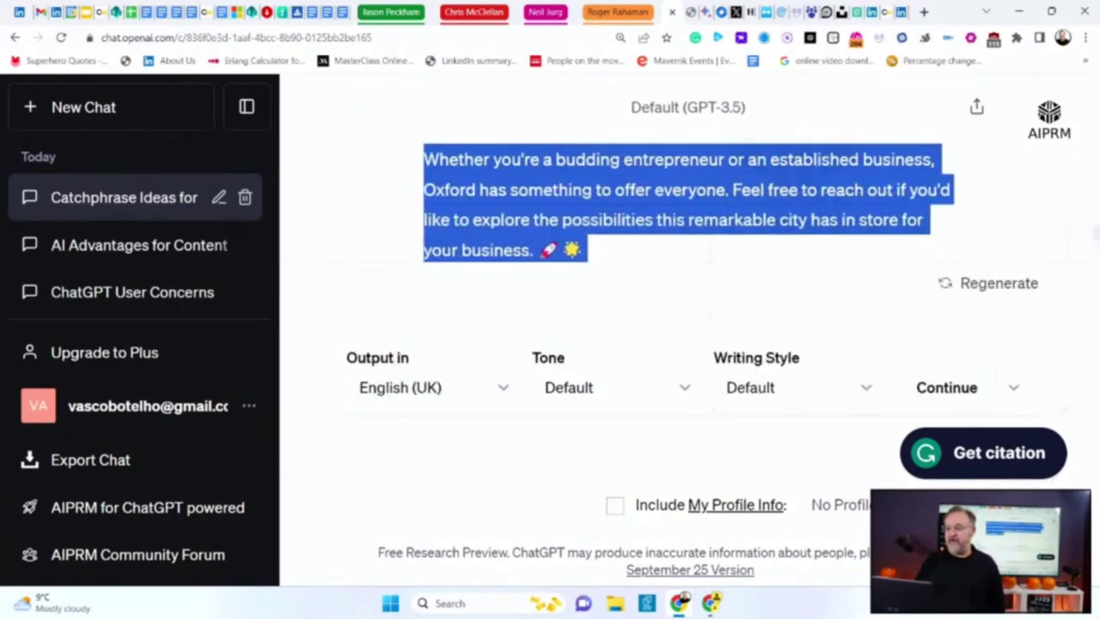
Step: Switch to LinkedIn, go to the home feed and minimise the open message conversation
click(901, 13)
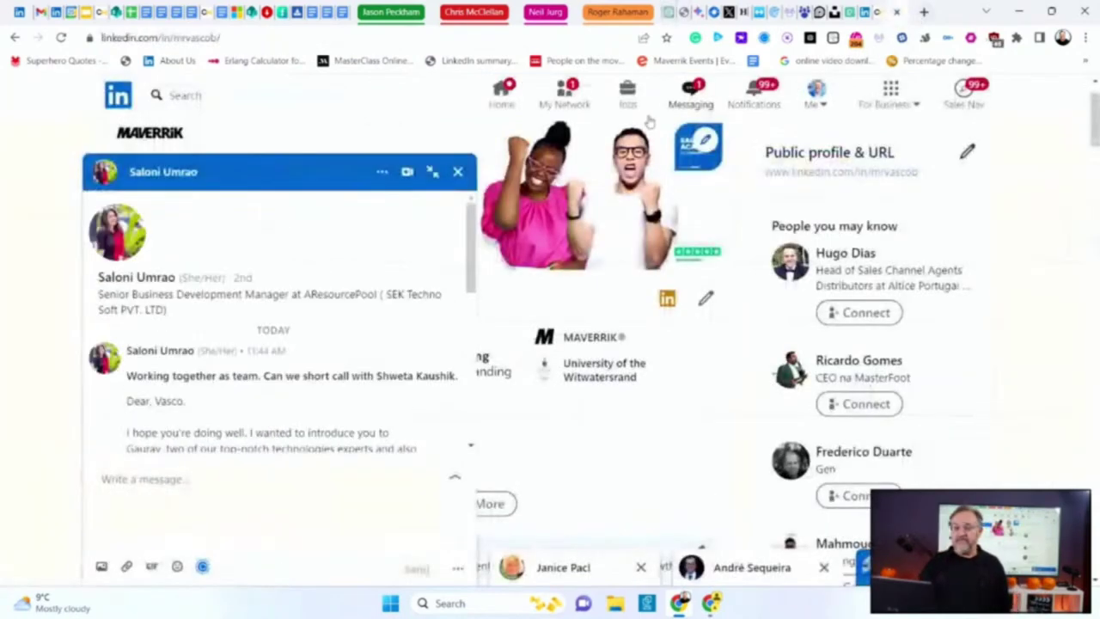
click(500, 97)
click(381, 172)
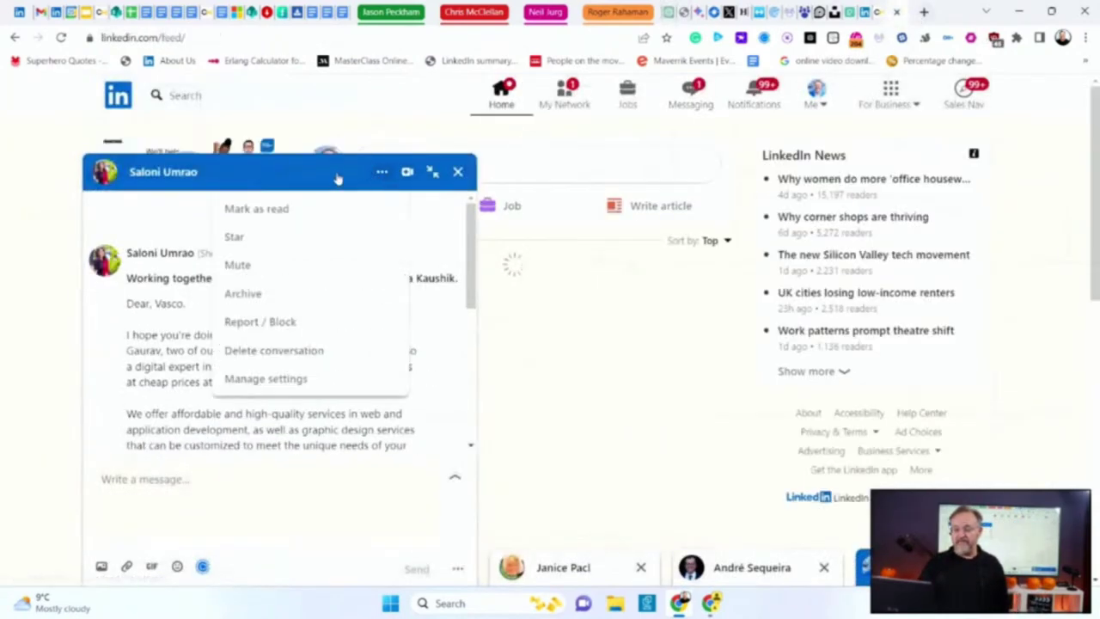
click(361, 172)
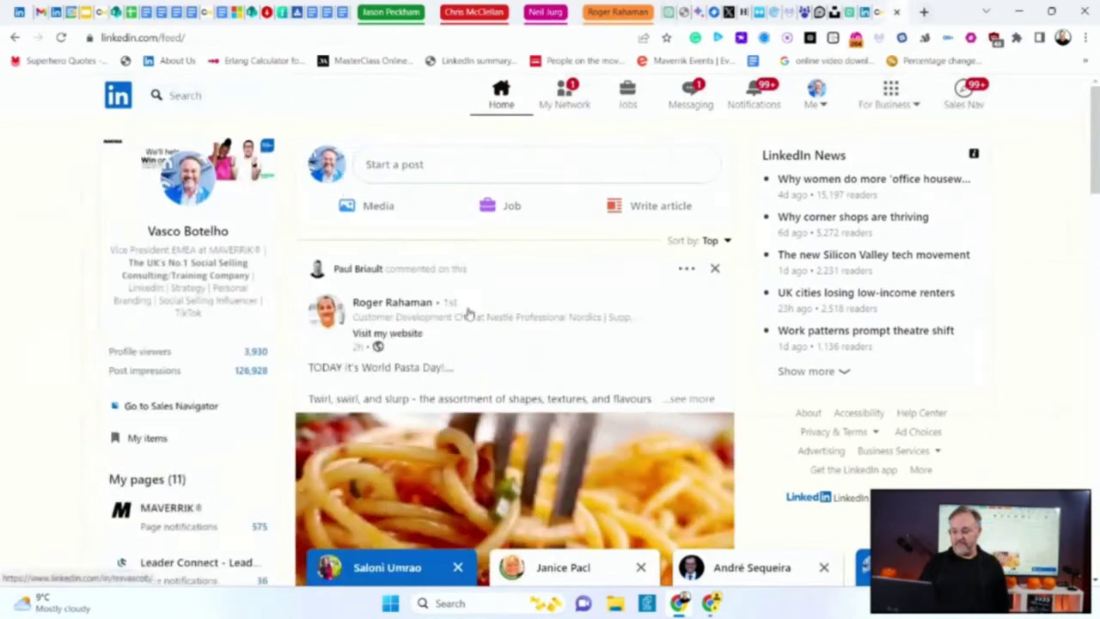
Step: Start a new LinkedIn post and replace the leftover draft text with the copied Oxford post
click(456, 164)
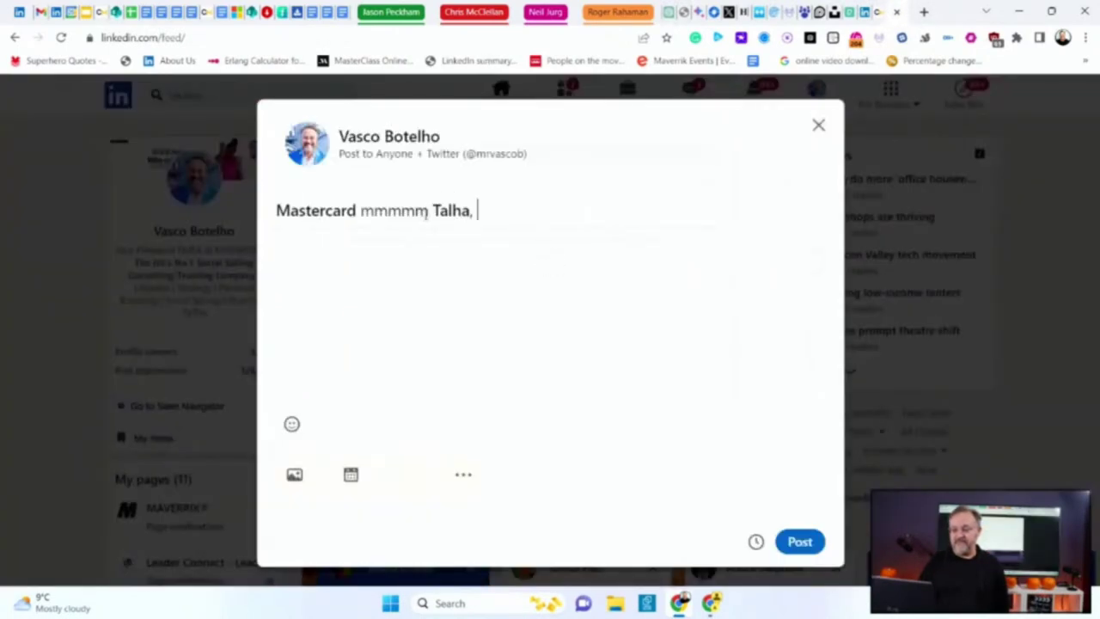
drag(474, 211, 263, 209)
right_click(301, 210)
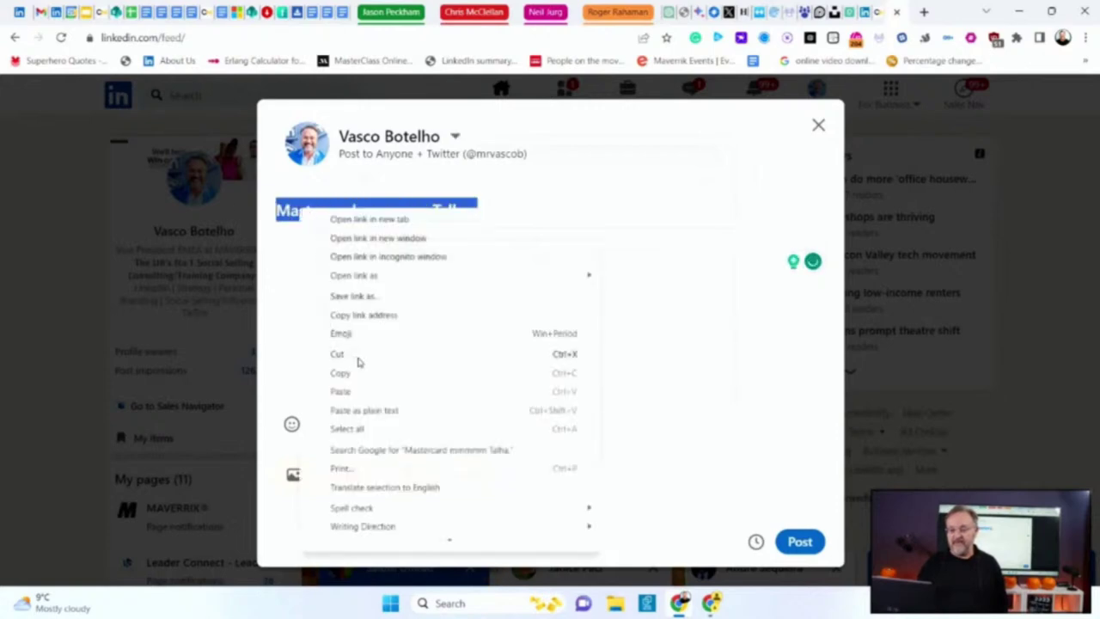
click(340, 391)
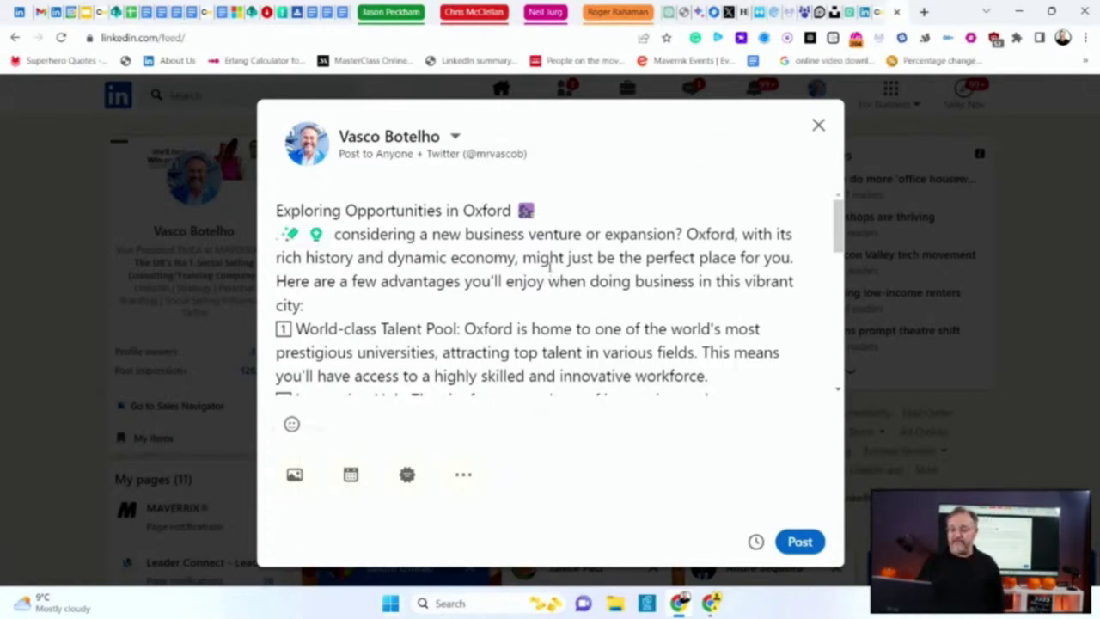
Step: Insert a blank line below the post title and replace the title's closing emoji with two dots
text(Are you)
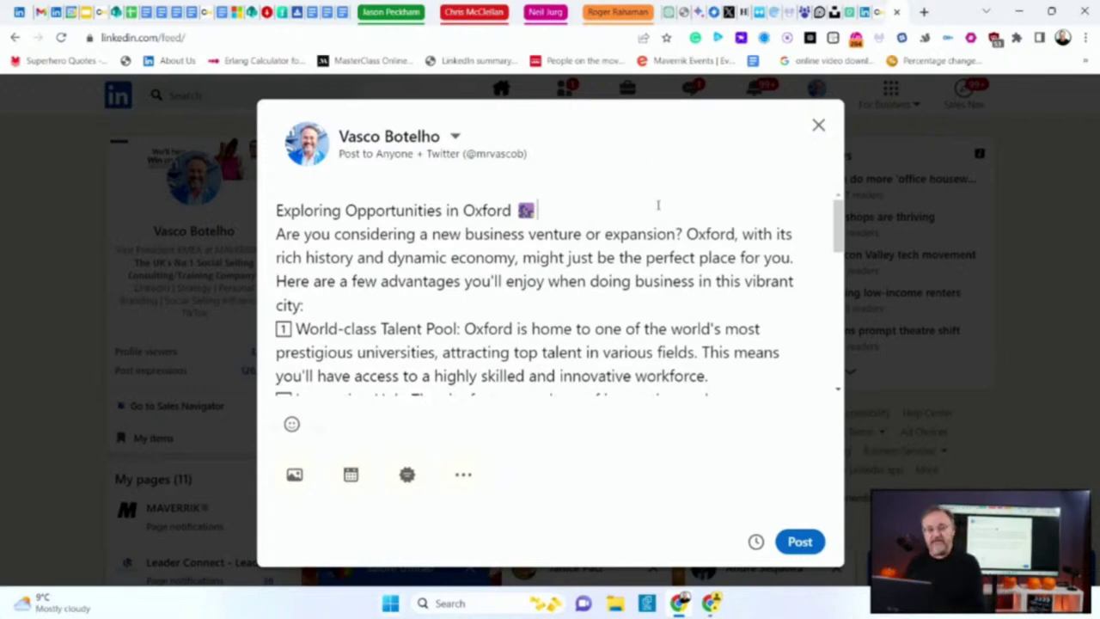
click(594, 194)
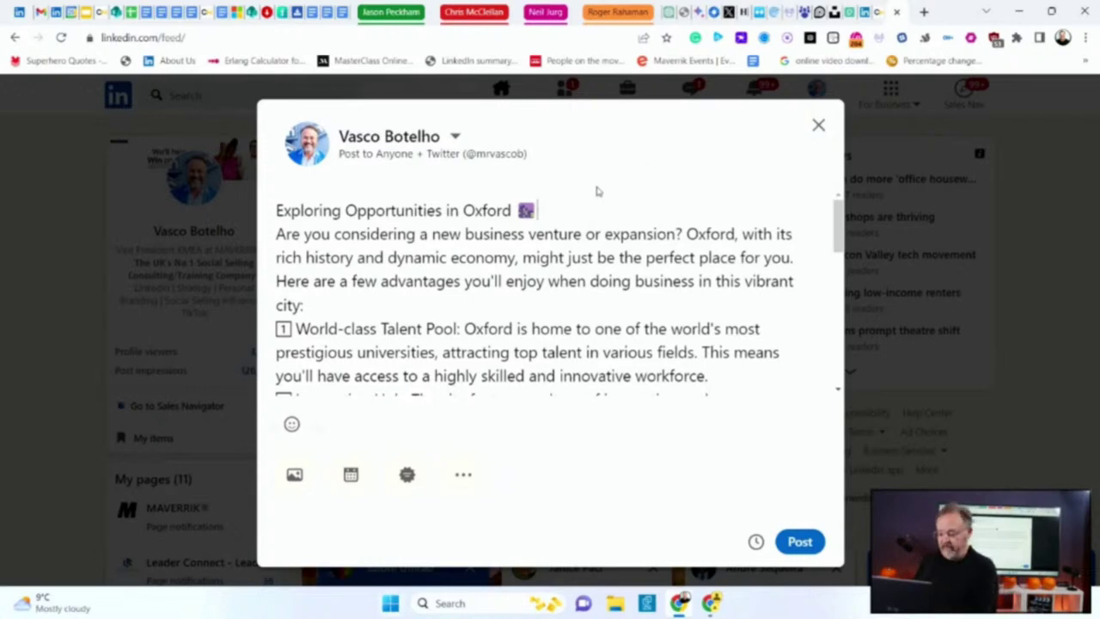
key(Return)
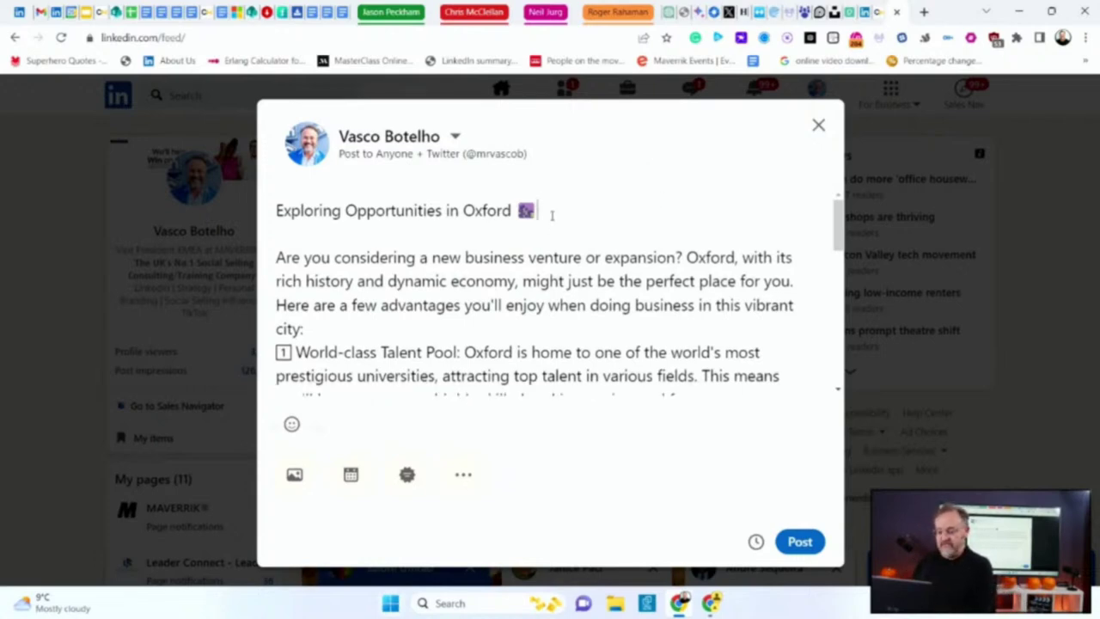
key(BackSpace)
key(BackSpace)
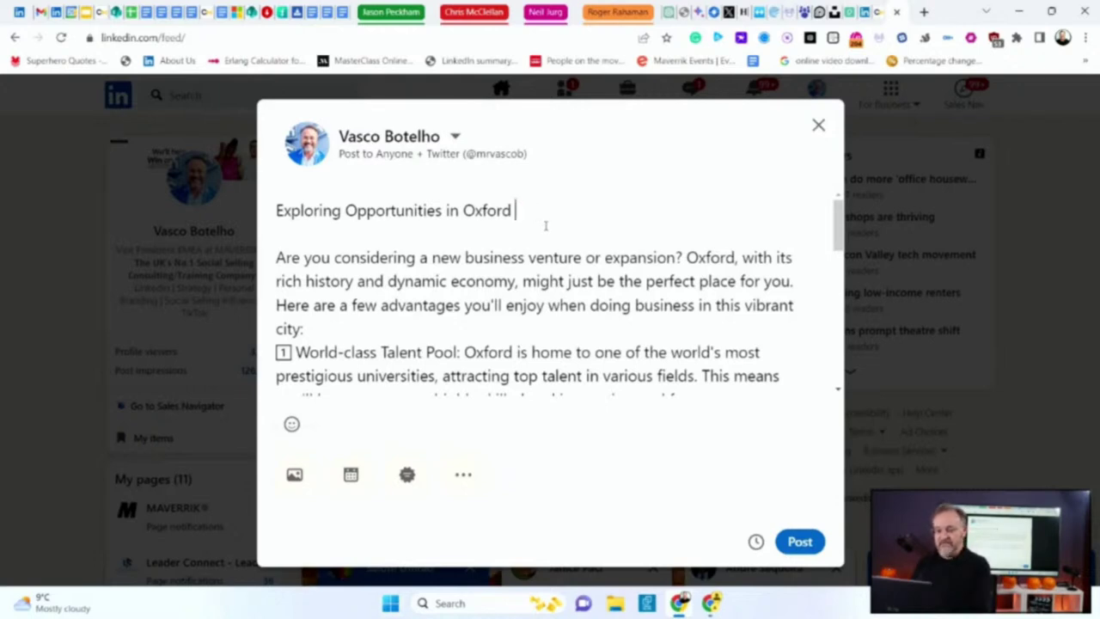
text(..)
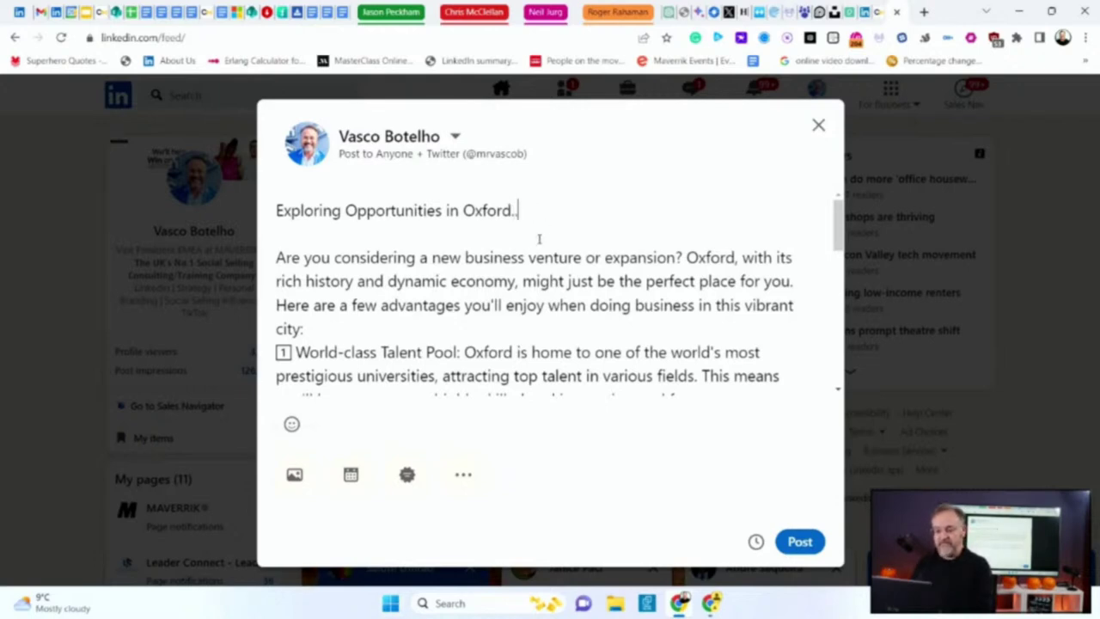
Step: Split the opening paragraph with blank lines before "Oxford, with its rich history" and before "Here are a few advantages"
click(685, 258)
key(Return)
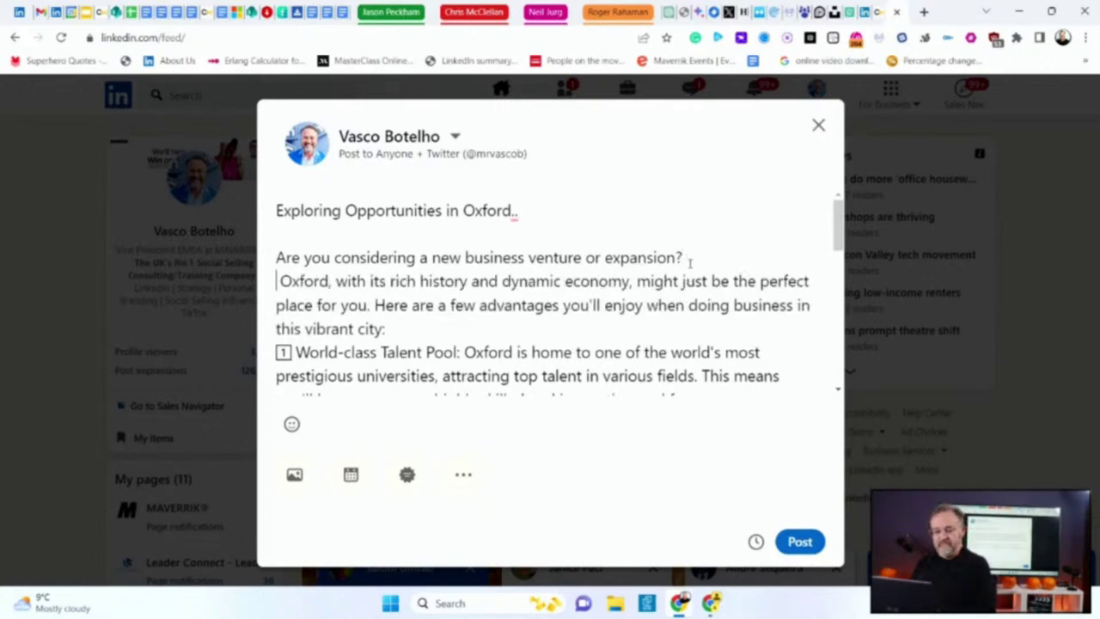
key(Return)
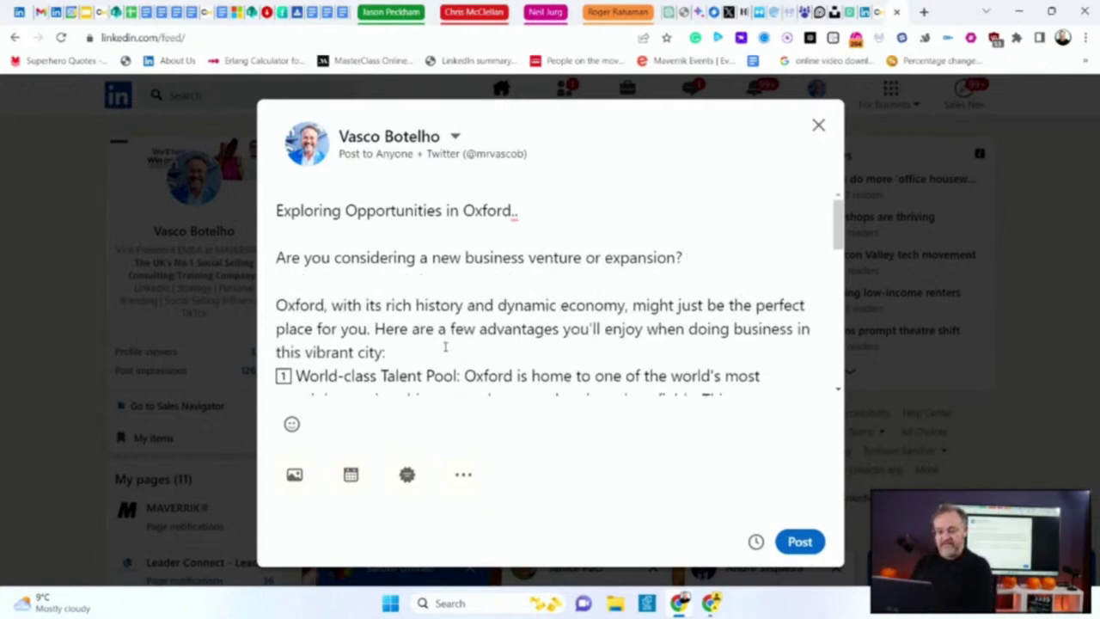
click(375, 328)
key(Return)
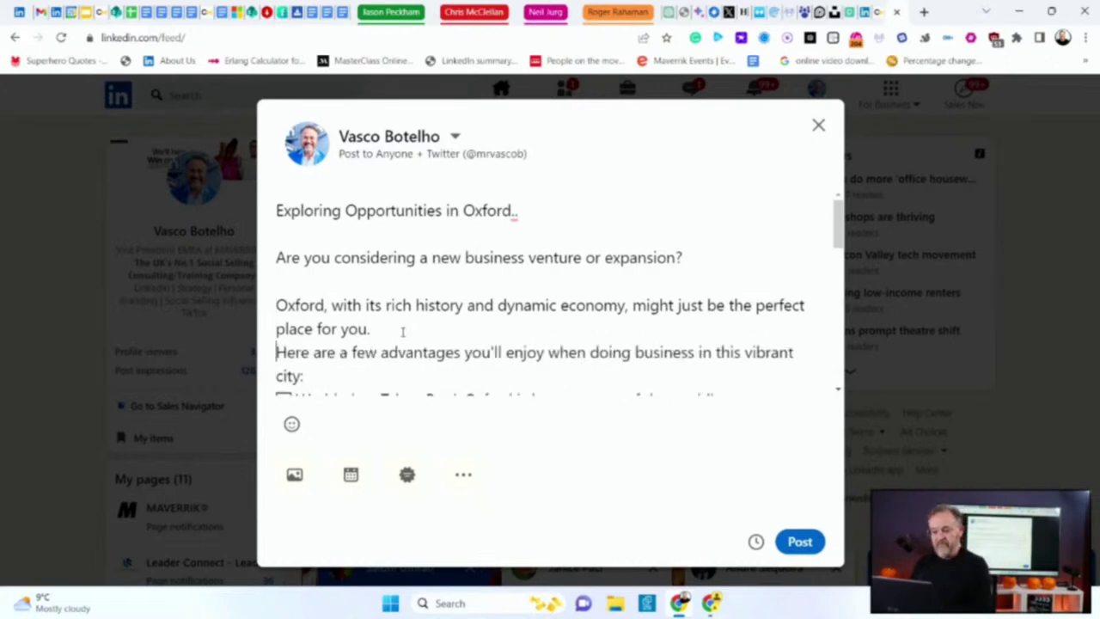
key(Return)
Step: Insert a blank line before each of the numbered points 1 to 4 in the post
scroll(426, 286, down, 3)
scroll(425, 286, up, 1)
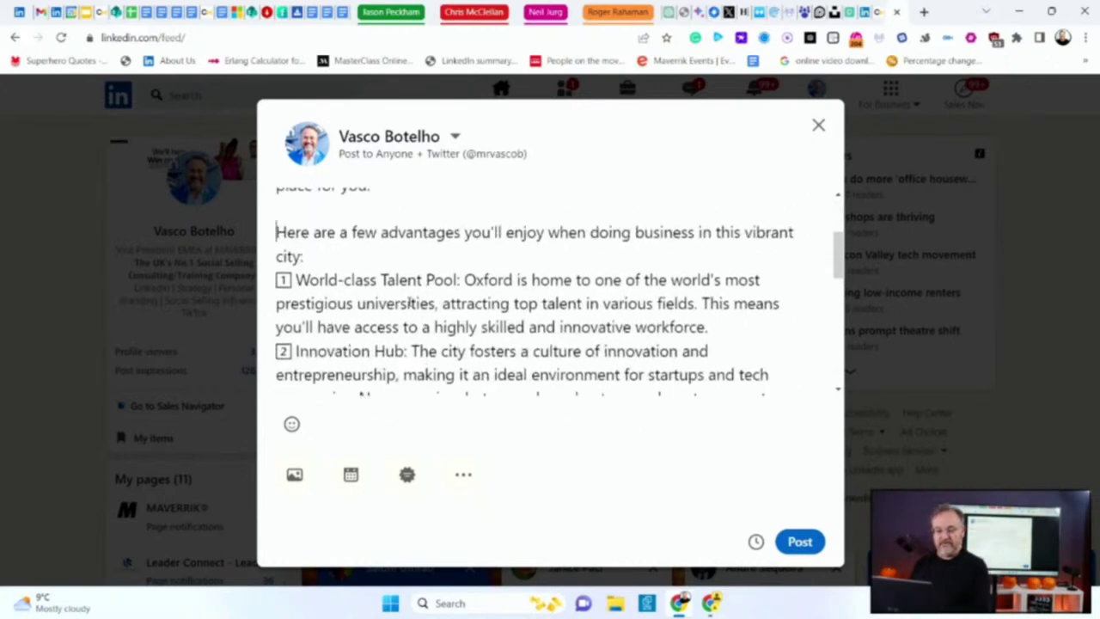
click(344, 258)
key(Return)
scroll(356, 267, down, 3)
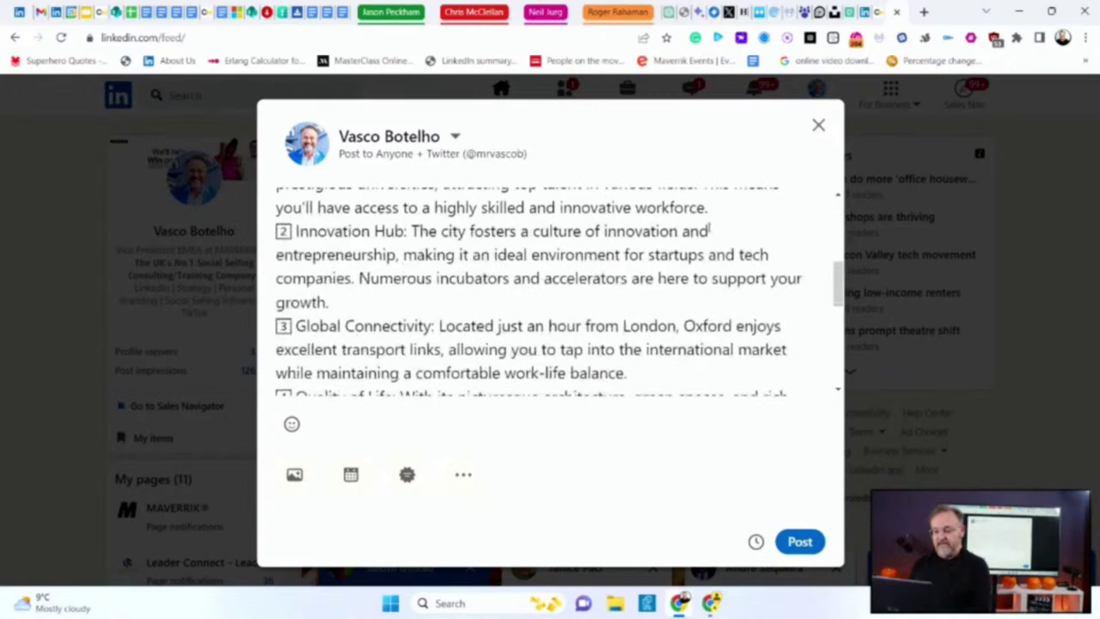
click(720, 208)
key(Return)
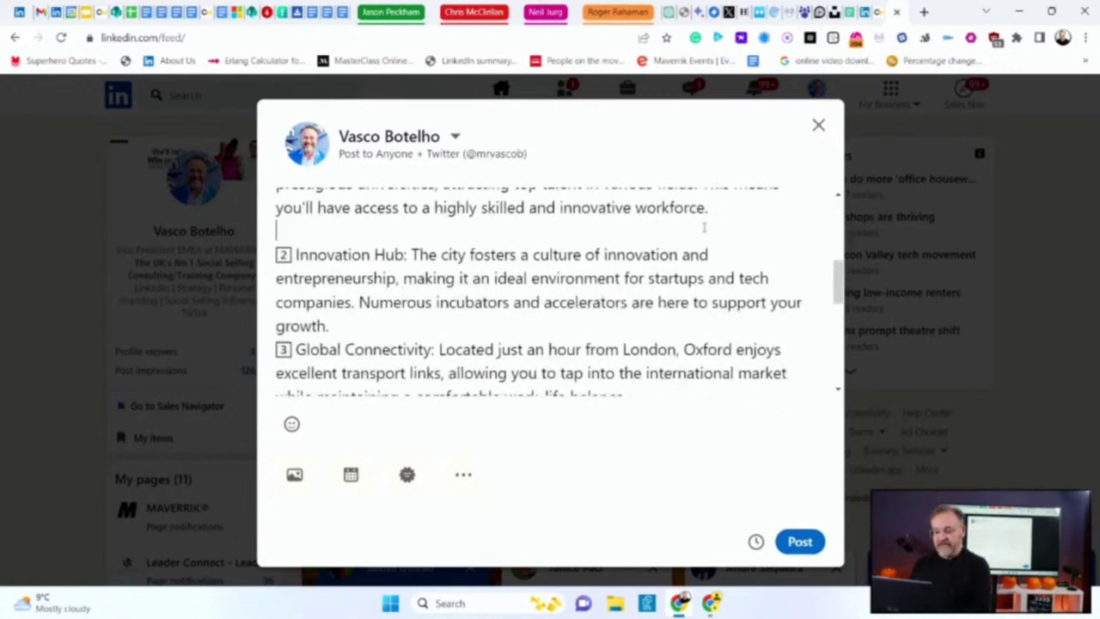
click(369, 323)
key(Return)
scroll(375, 323, down, 2)
click(643, 277)
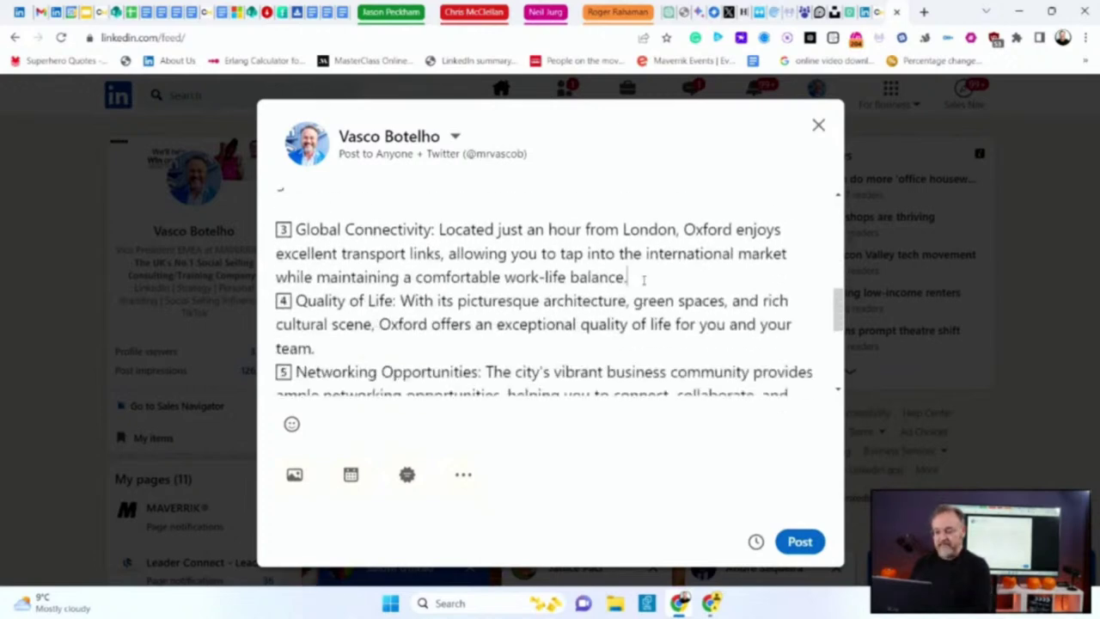
key(Return)
Step: Insert blank lines before the "Whether you're a budding entrepreneur" paragraph, the "Feel free to reach out" sentence and the hashtags
scroll(404, 299, down, 1)
drag(388, 299, 364, 230)
scroll(380, 309, down, 2)
click(361, 230)
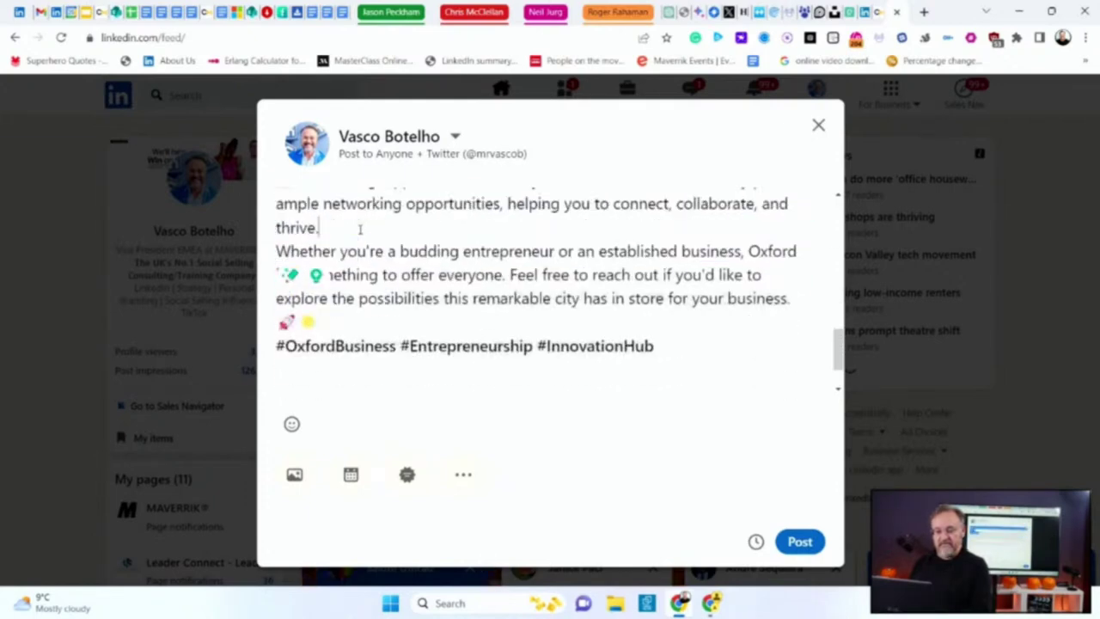
key(Return)
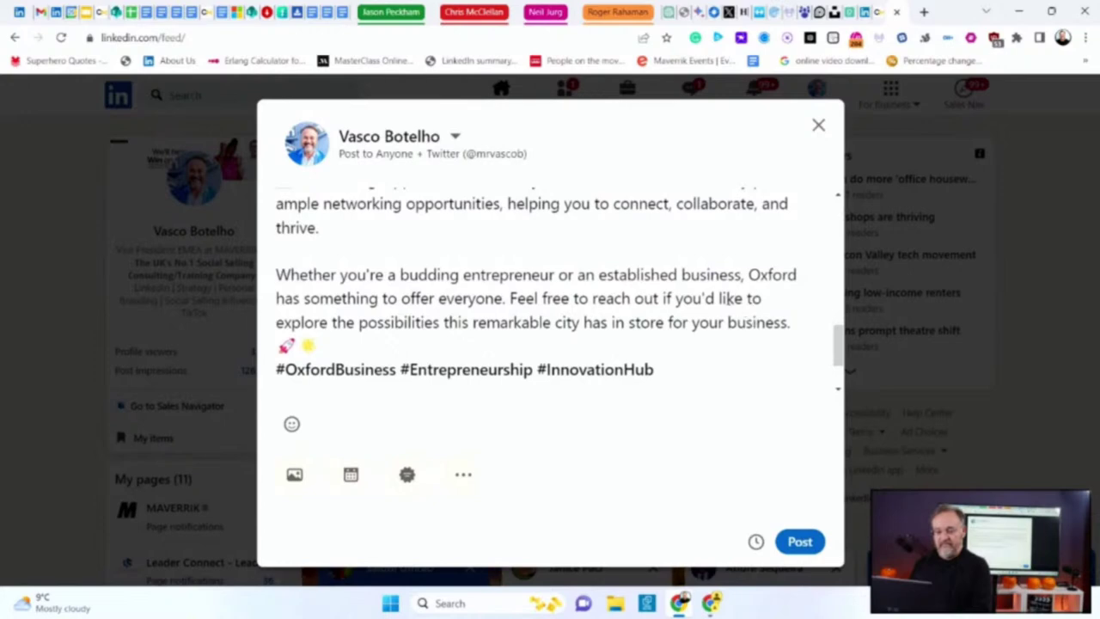
click(507, 299)
key(Return)
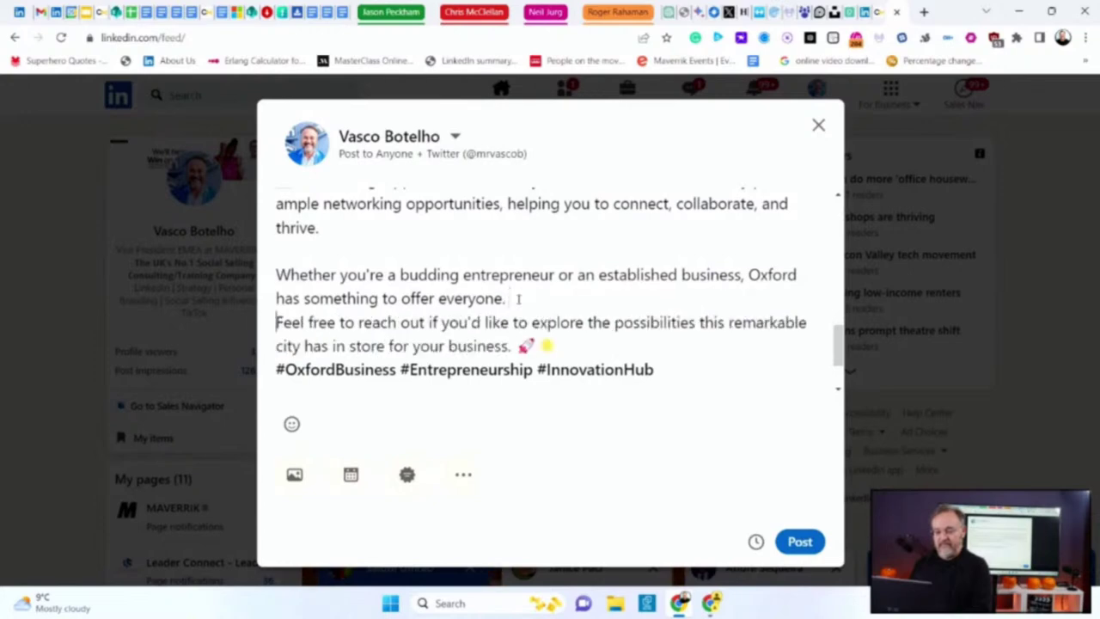
key(Return)
scroll(531, 301, down, 1)
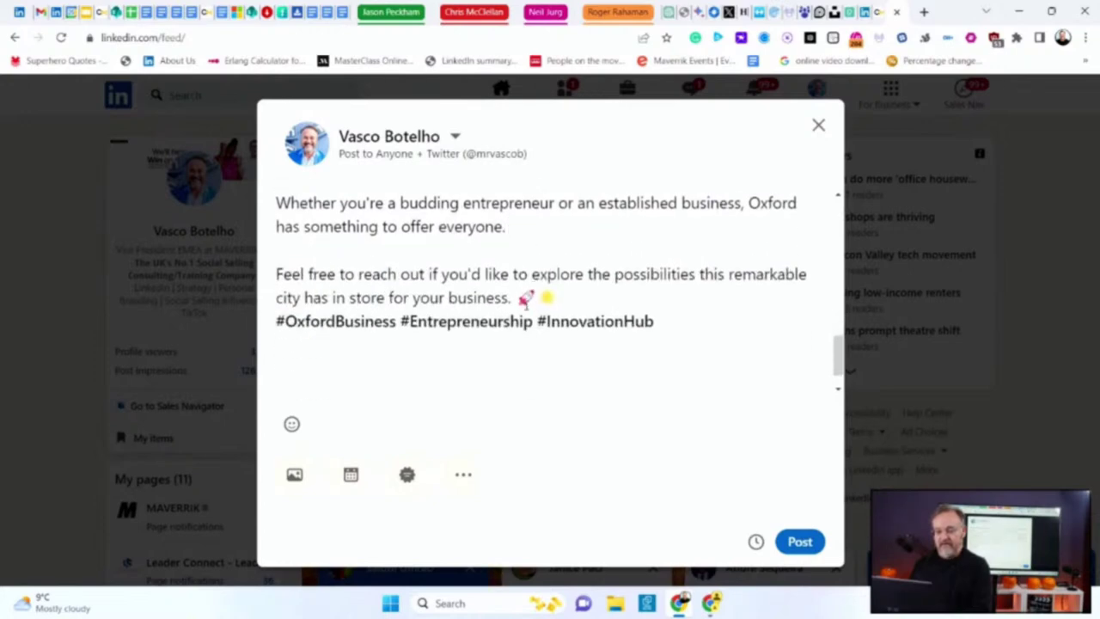
click(577, 300)
key(Return)
key(Return)
Step: Copy the heading "World-class Talent Pool:" from point 1 of the post
scroll(578, 302, up, 10)
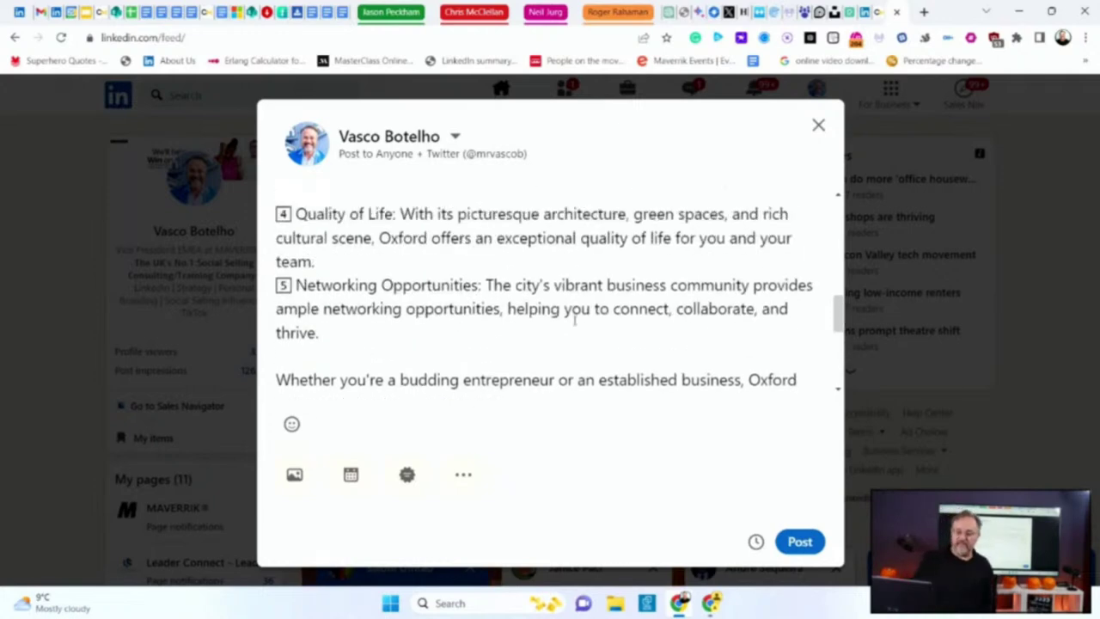
scroll(579, 320, down, 4)
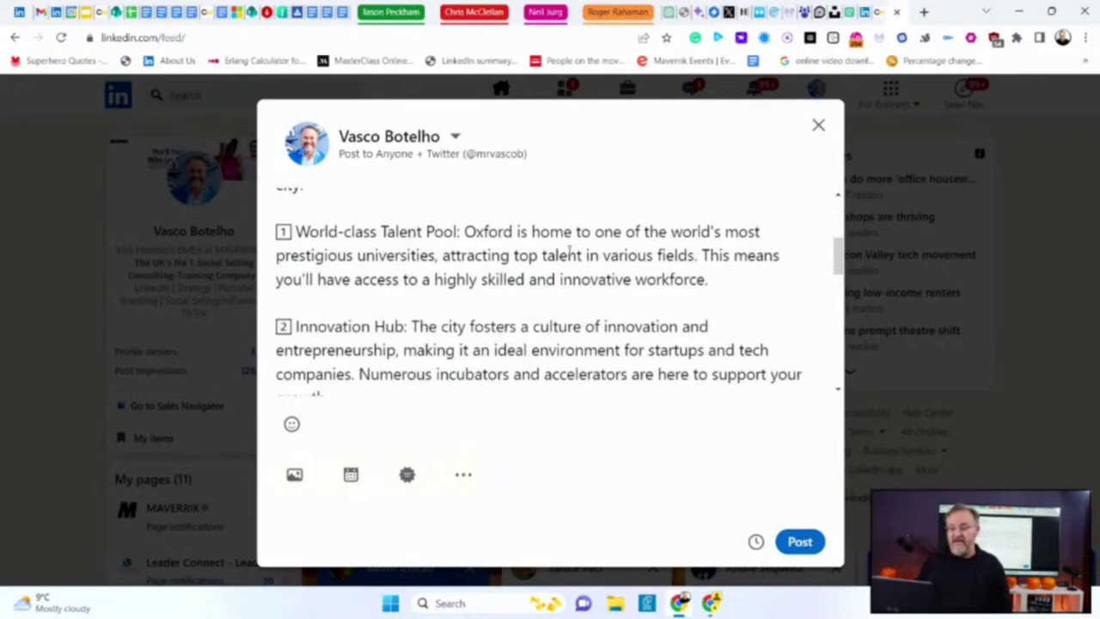
mouse_move(294, 229)
mouse_down()
mouse_move(459, 232)
mouse_move(294, 232)
mouse_up()
click(460, 232)
right_click(327, 239)
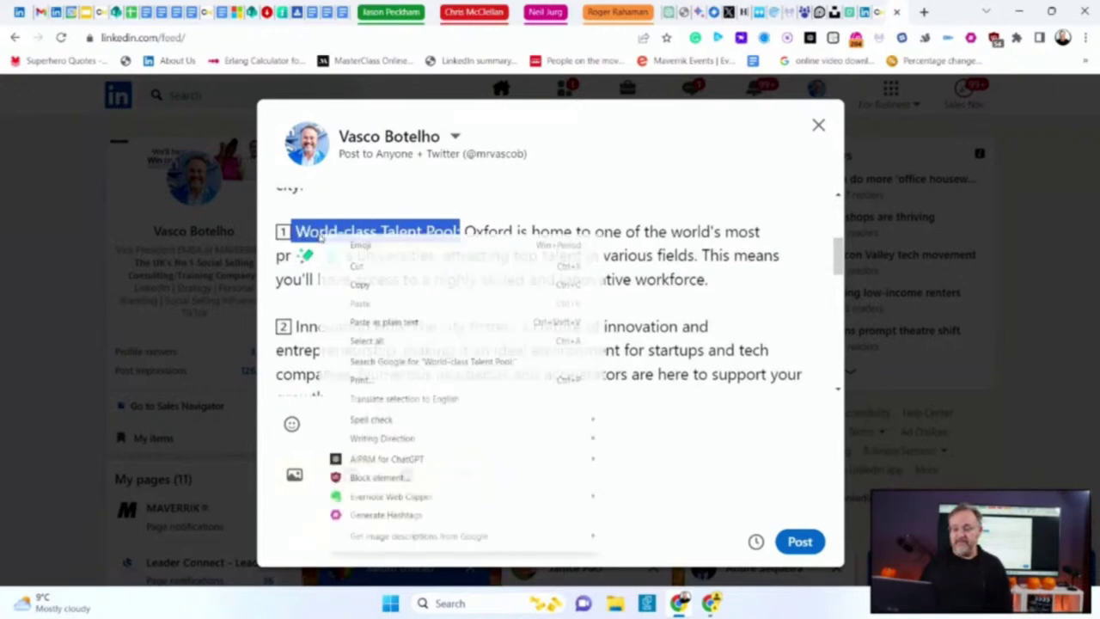
click(376, 286)
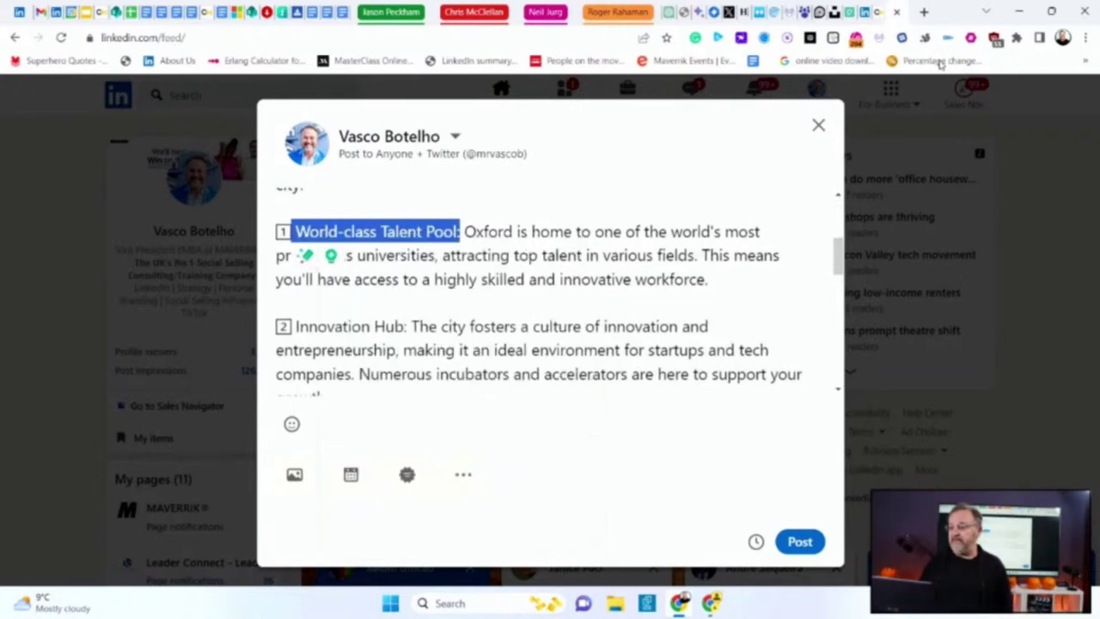
Step: Open LingoJam's Fonts For Instagram generator in a new browser tab
click(924, 12)
text(fon)
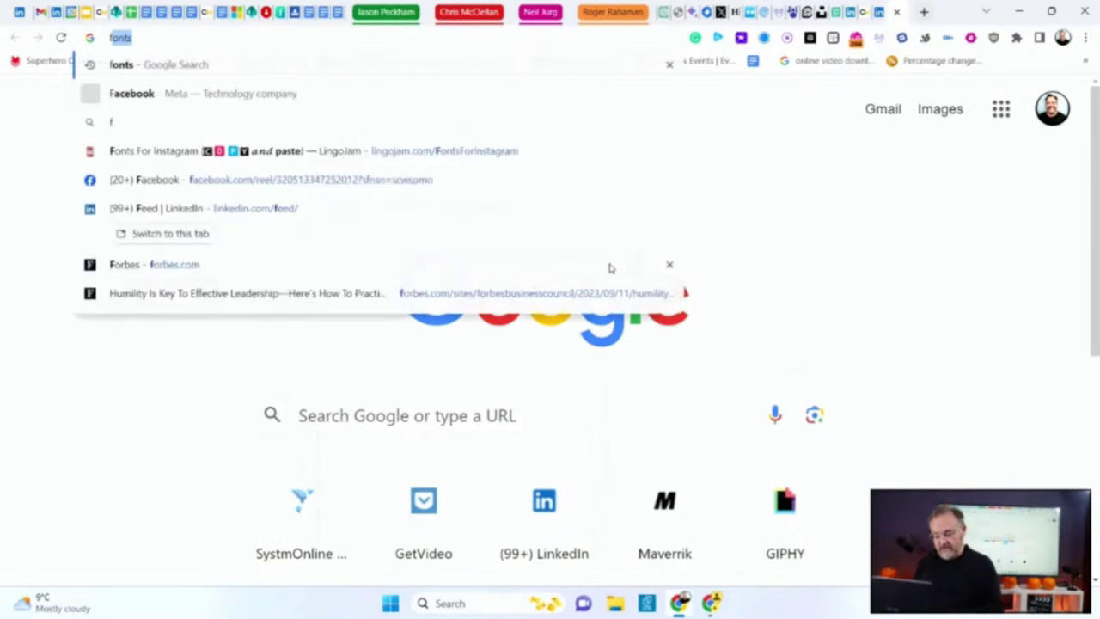
text(t)
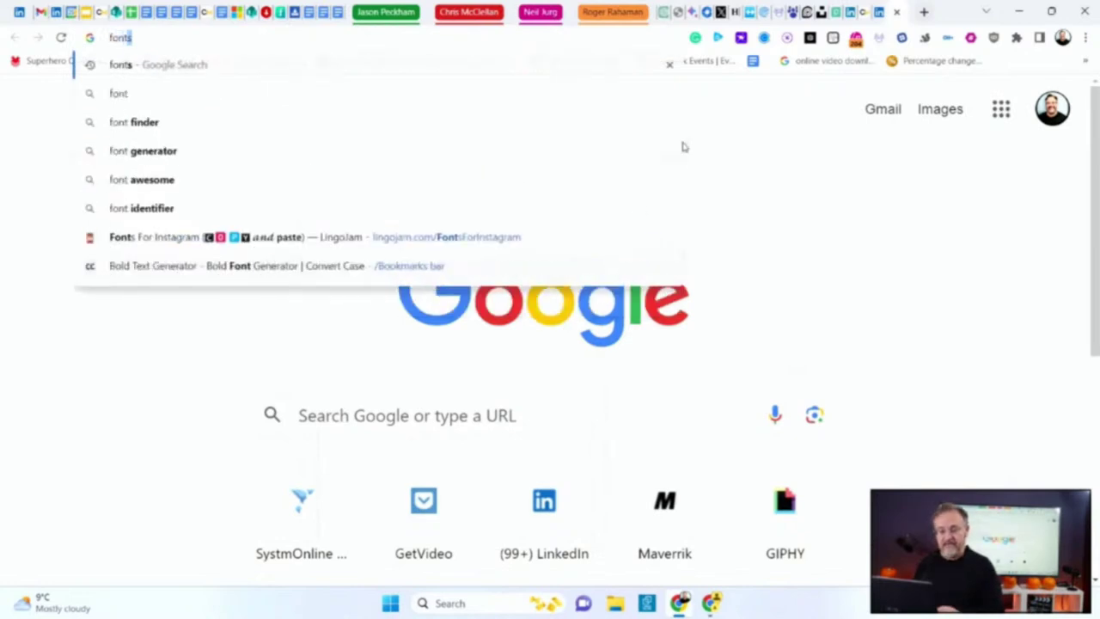
click(542, 238)
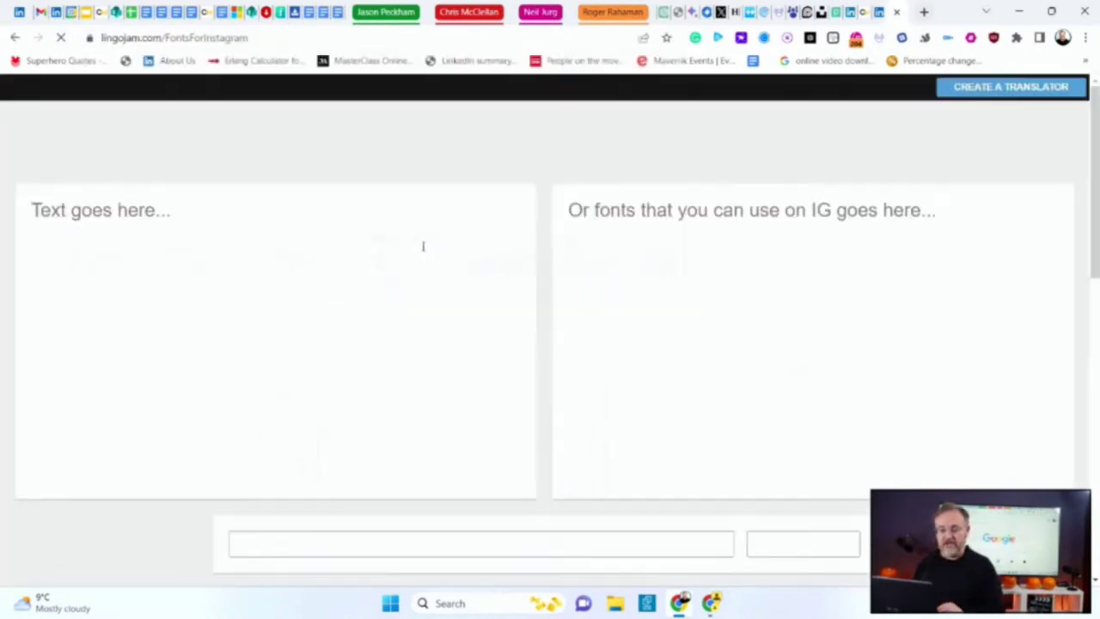
Step: Paste the copied heading into the font generator and browse the generated font styles
right_click(93, 271)
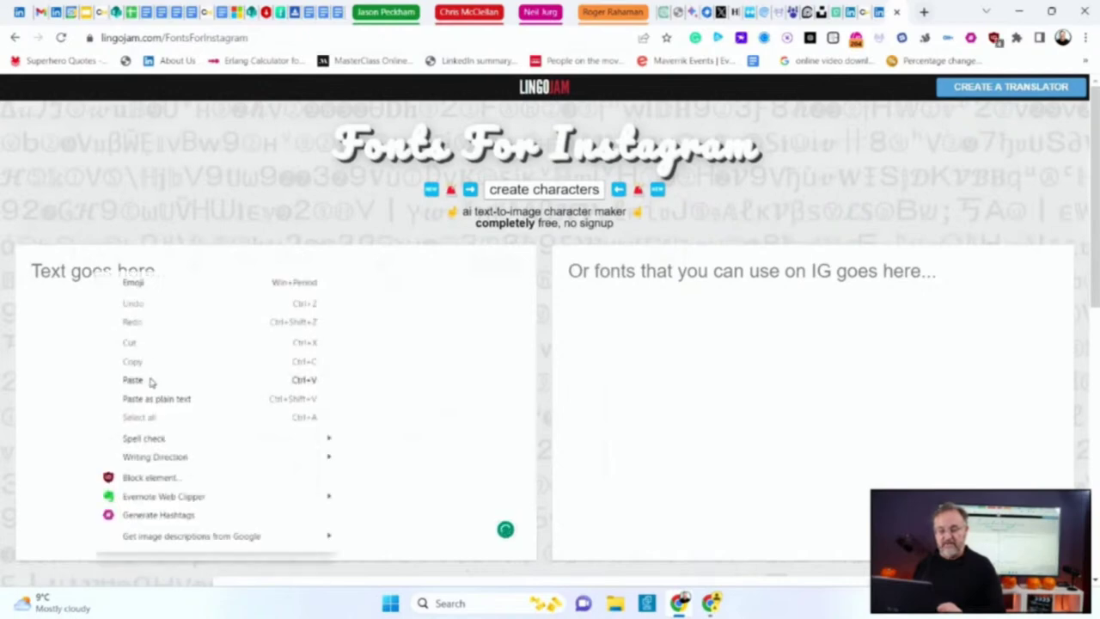
click(133, 379)
scroll(658, 418, down, 15)
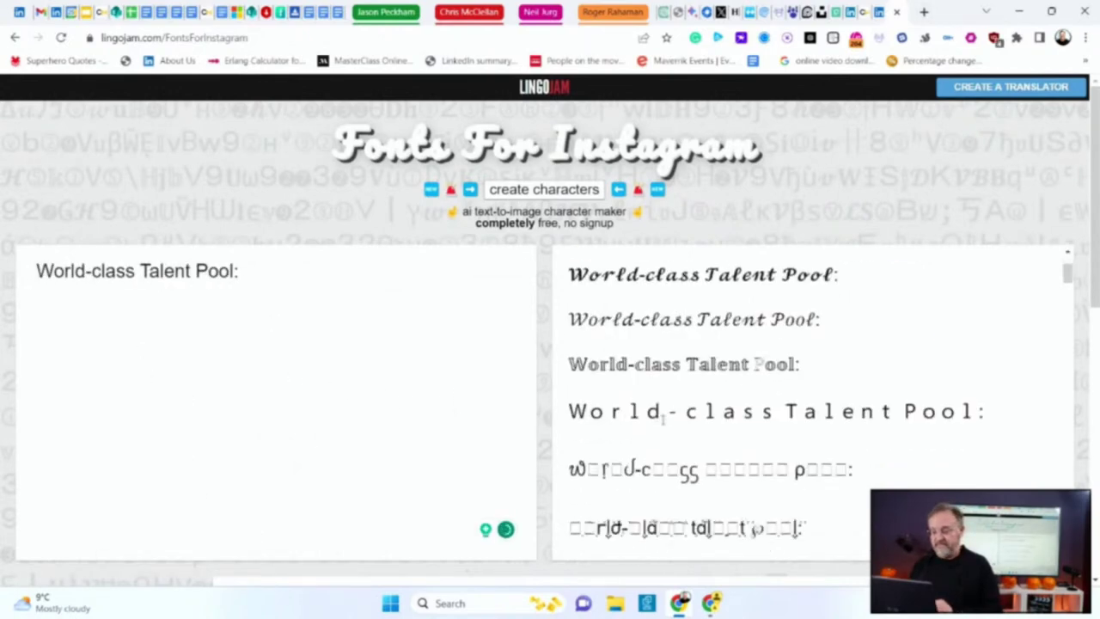